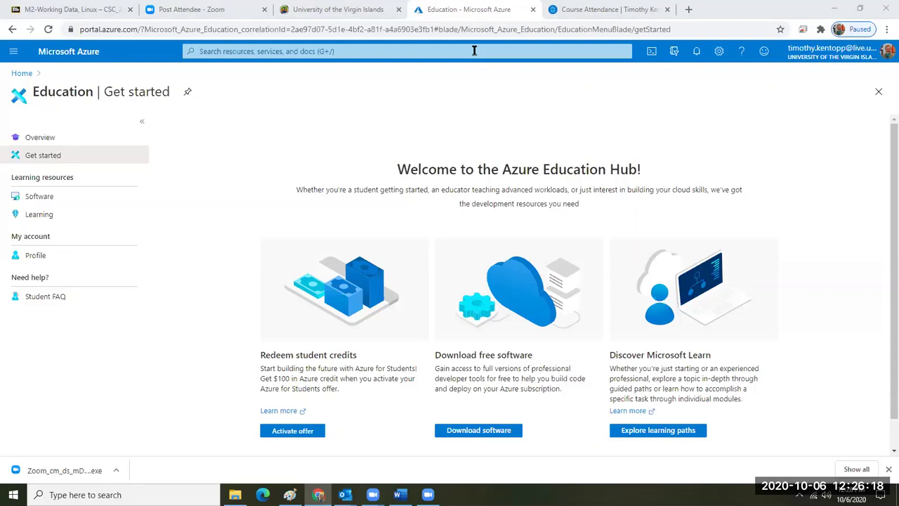
# Step: Open the Education hub's software list and widen the Name column so the full product titles fit
pyautogui.click(354, 10)
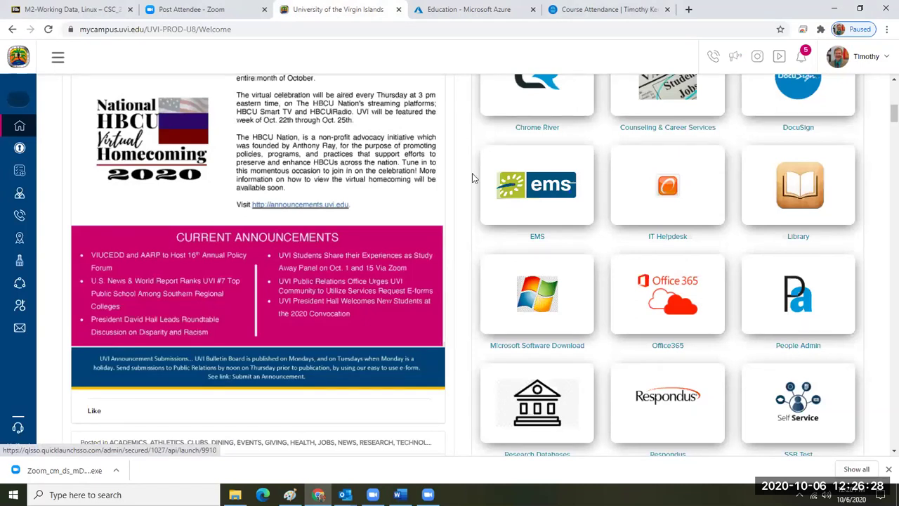
pyautogui.click(444, 10)
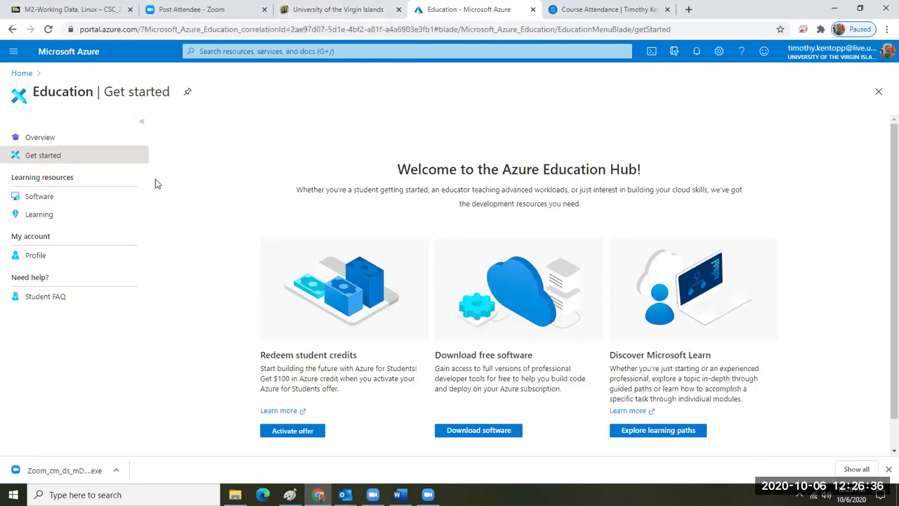
pyautogui.click(42, 197)
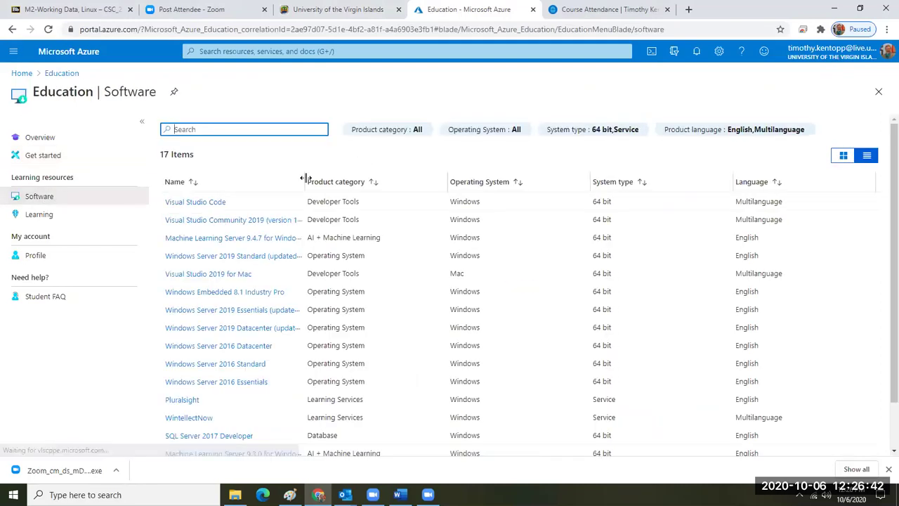
pyautogui.moveTo(345, 180); pyautogui.dragTo(358, 179)
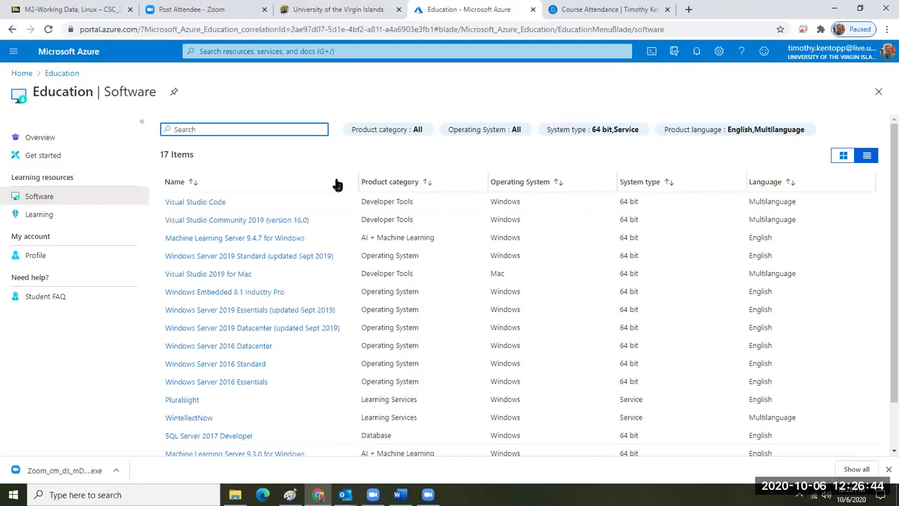
pyautogui.scroll(-2, 348, 169)
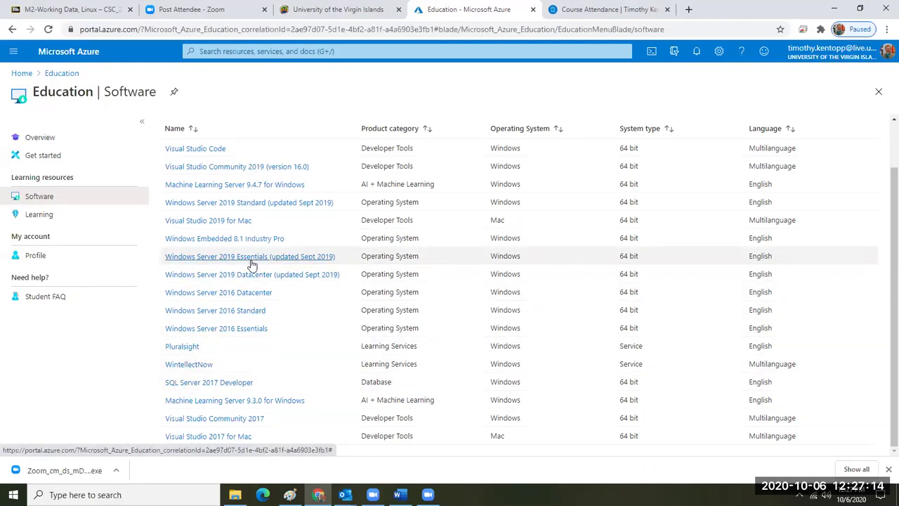
# Step: Reveal the product key for Windows Server 2019 Standard (updated Sept 2019) and copy it to the clipboard
pyautogui.click(257, 207)
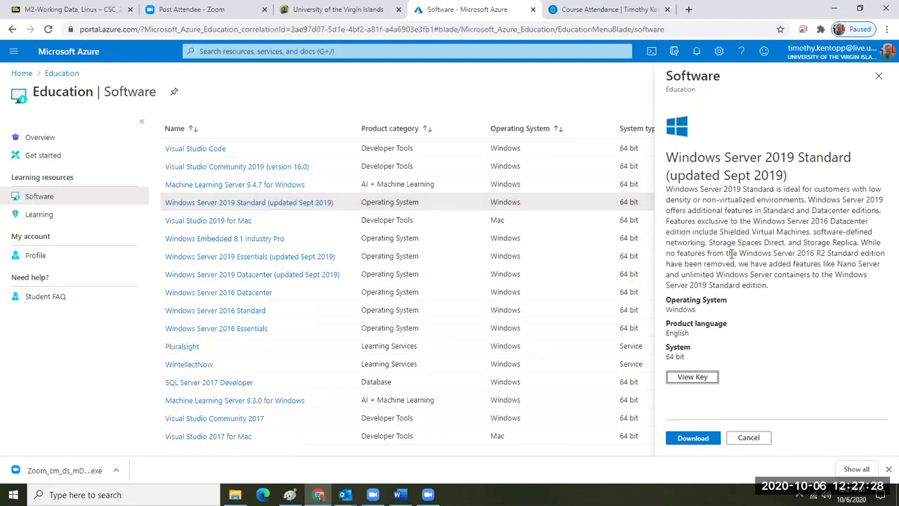
pyautogui.click(701, 378)
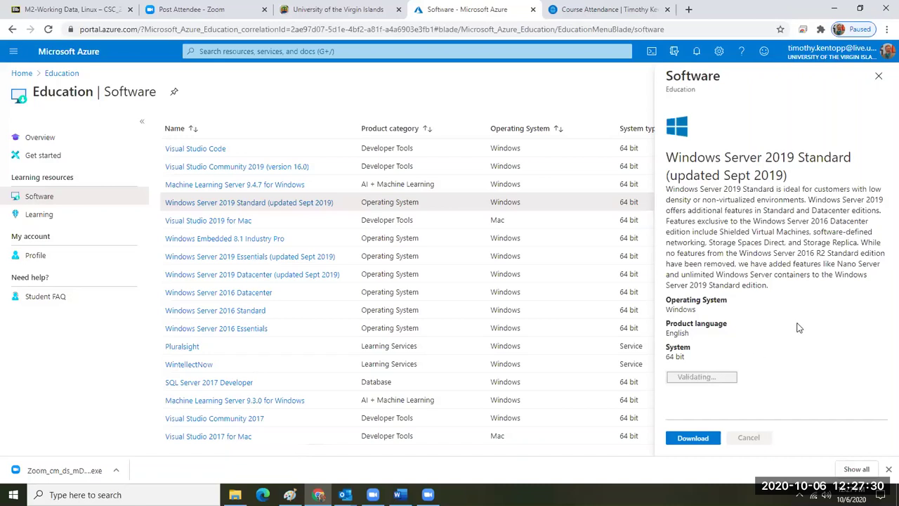
pyautogui.click(741, 391)
pyautogui.moveTo(803, 392); pyautogui.dragTo(643, 405)
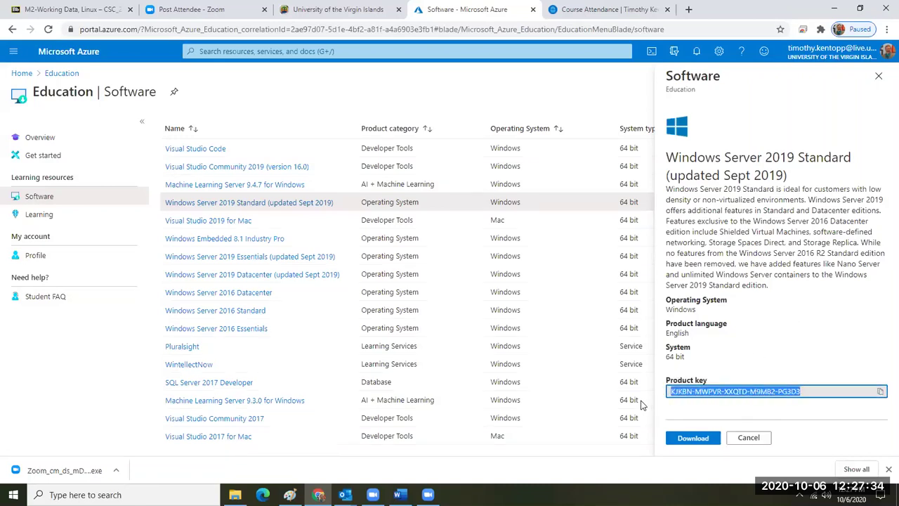
pyautogui.rightClick(754, 393)
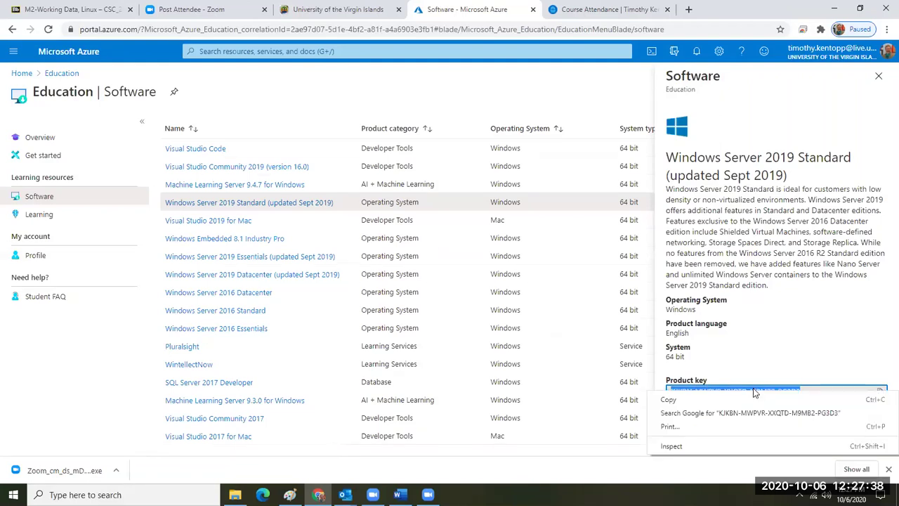
pyautogui.click(750, 398)
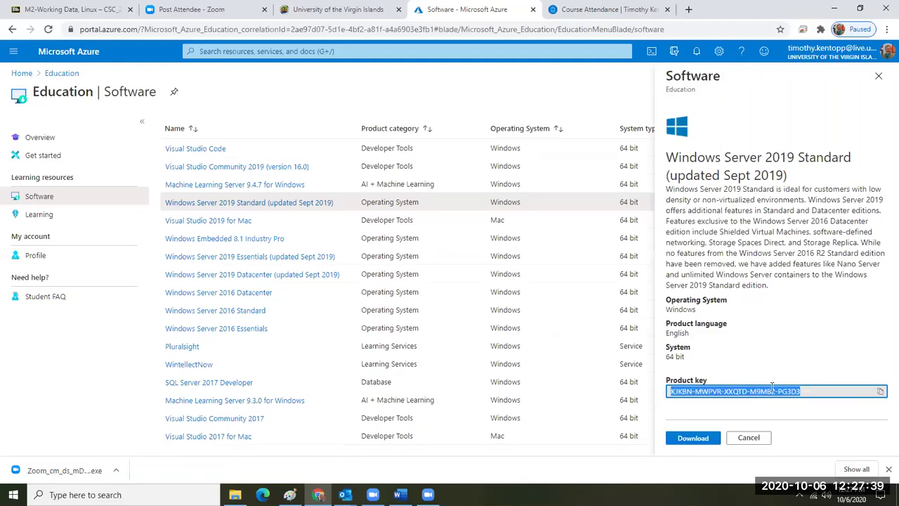
pyautogui.click(880, 395)
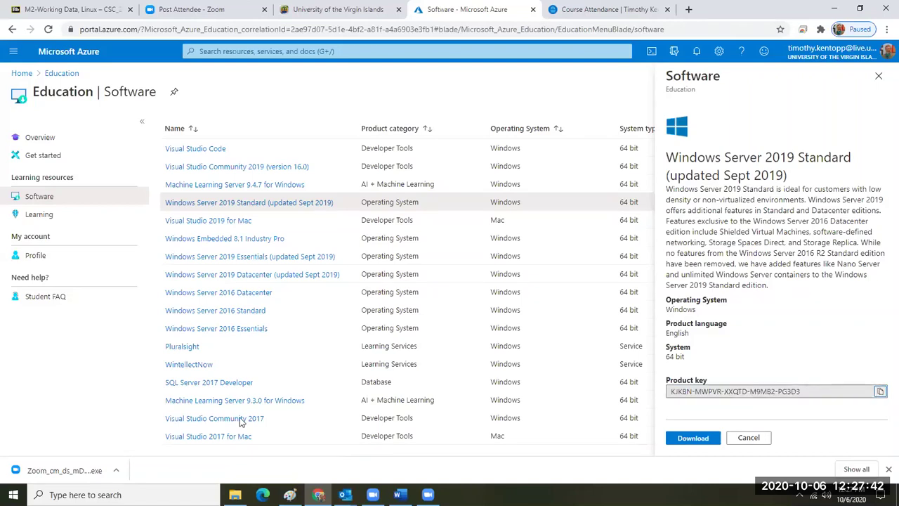
# Step: Open a blank Notepad document and minimize it to return to the software details
pyautogui.click(12, 495)
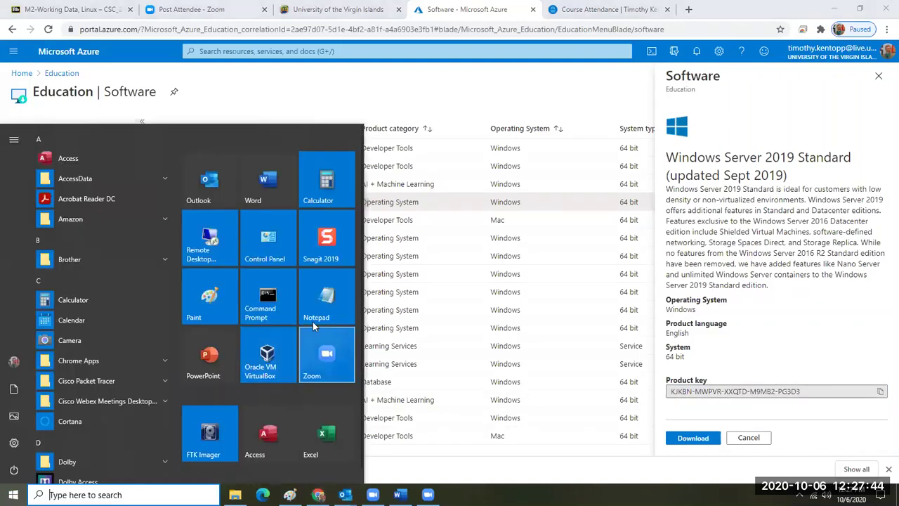
pyautogui.click(324, 298)
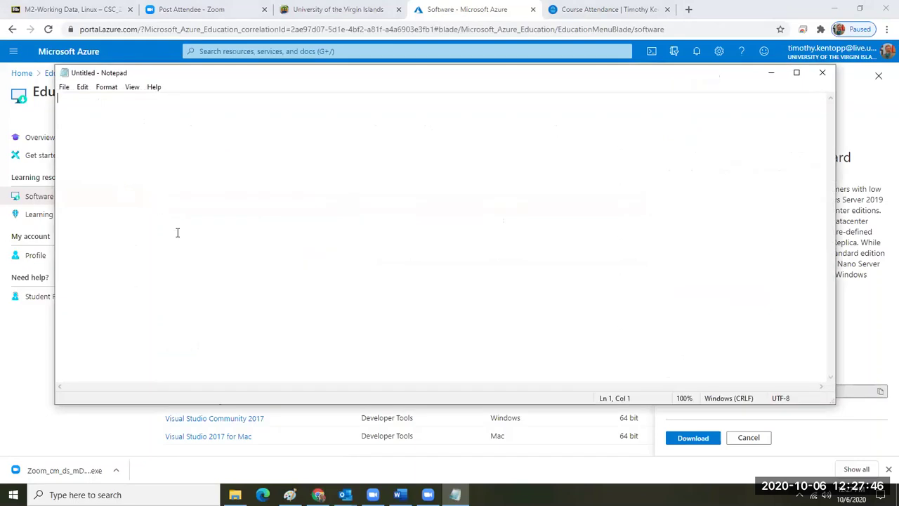
pyautogui.click(770, 72)
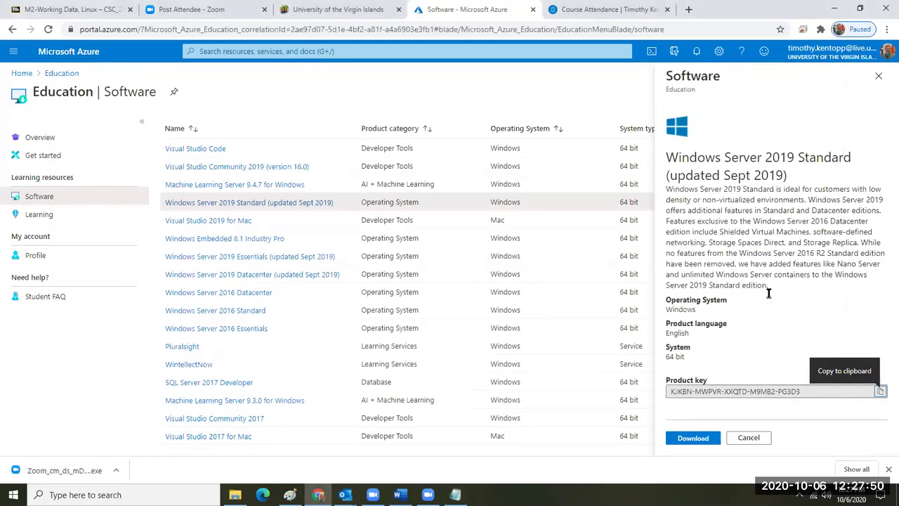
# Step: Download the Windows Server 2019 Standard image and minimize the open windows to reach the desktop
pyautogui.click(693, 442)
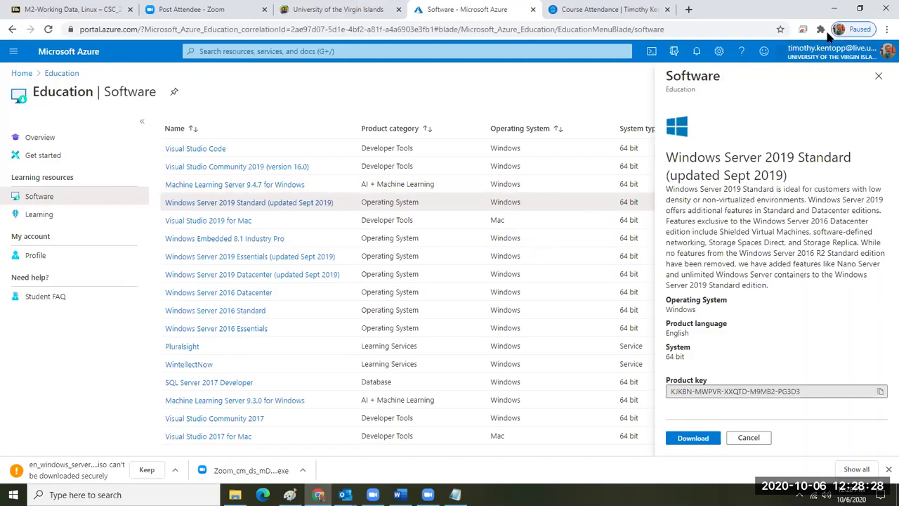
pyautogui.click(833, 9)
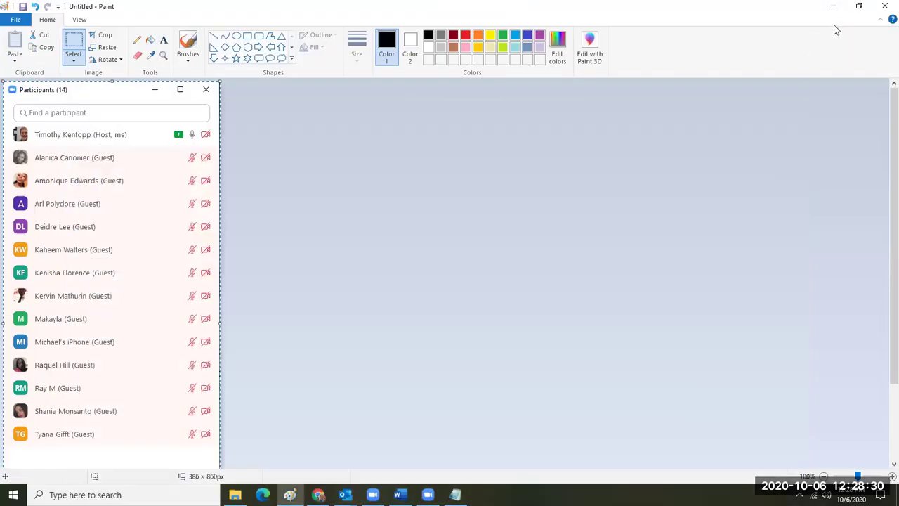
pyautogui.click(834, 6)
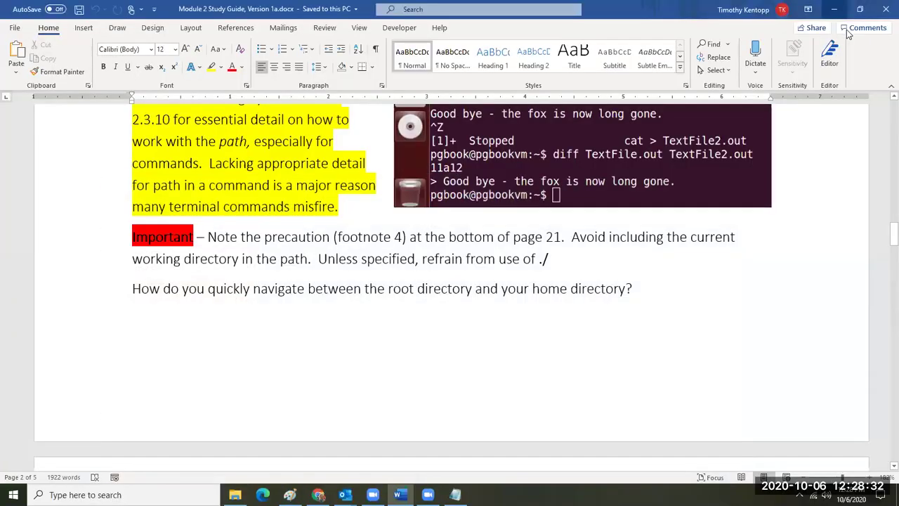
pyautogui.click(833, 9)
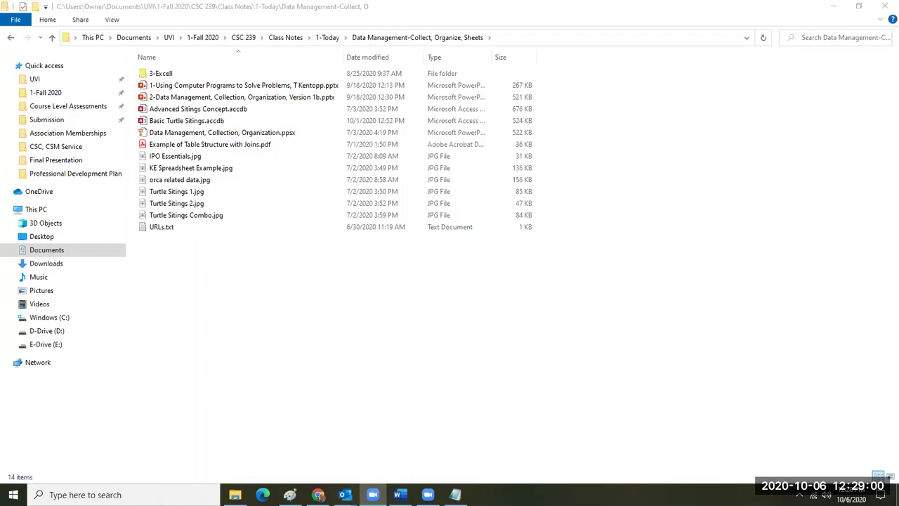
pyautogui.press('super+d')
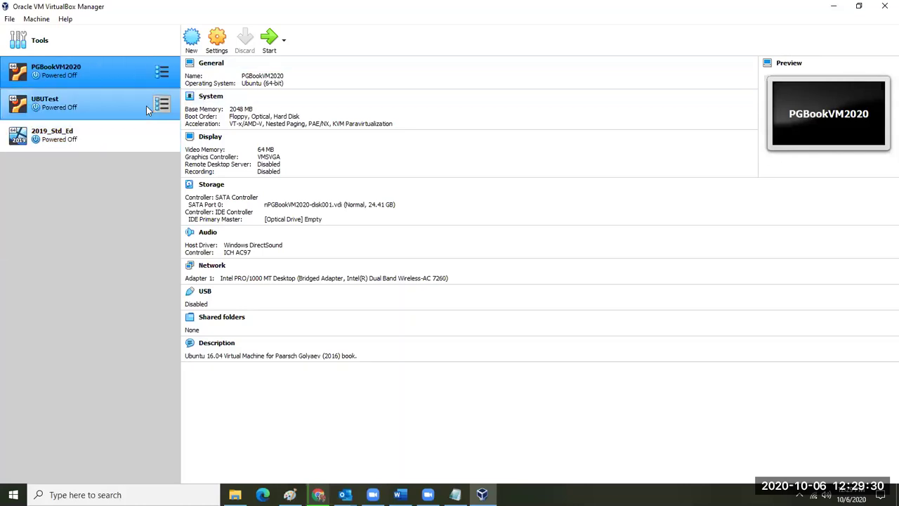
# Step: In Oracle VM VirtualBox Manager, begin a new virtual machine named WinServer with type Microsoft Windows and version Windows 2019 (64-bit)
pyautogui.click(124, 138)
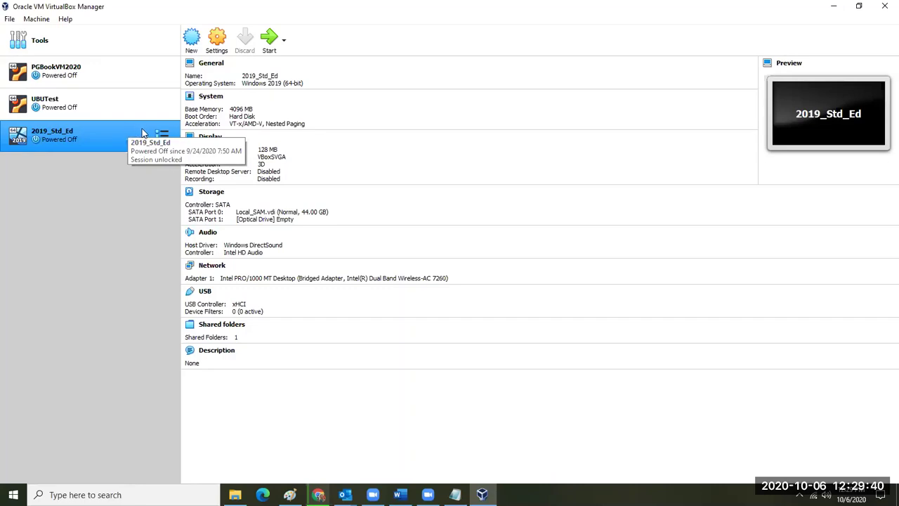
pyautogui.click(191, 37)
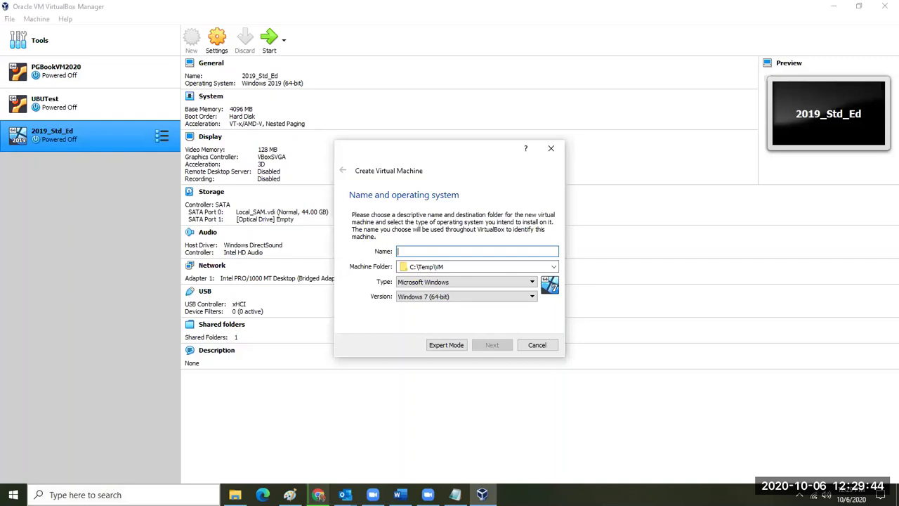
pyautogui.write('Win')
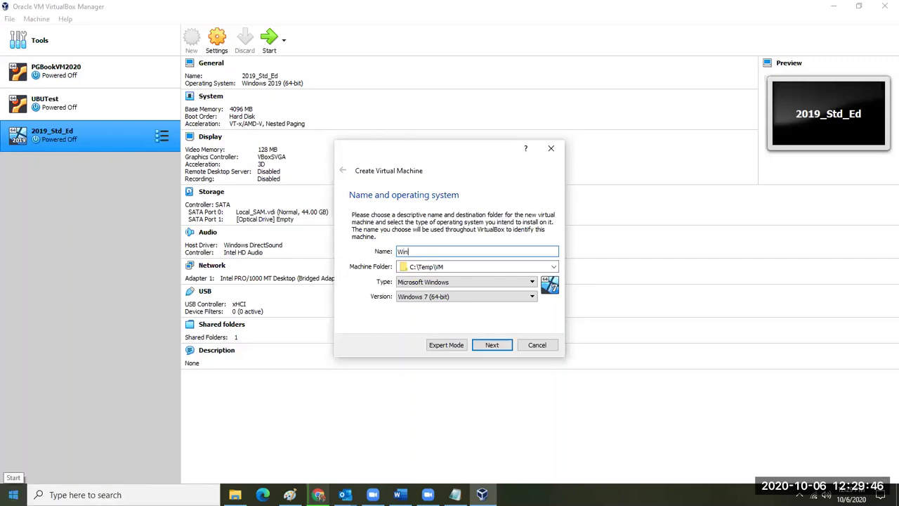
pyautogui.write('Server')
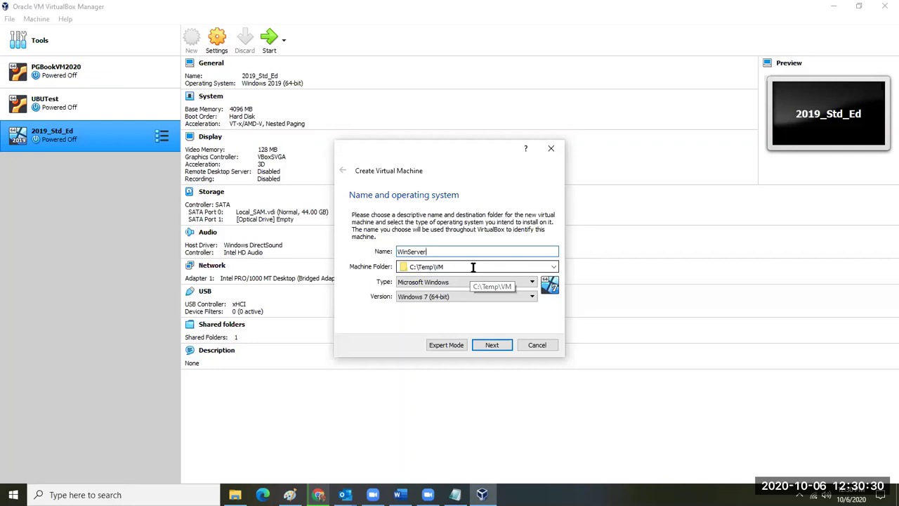
pyautogui.click(531, 283)
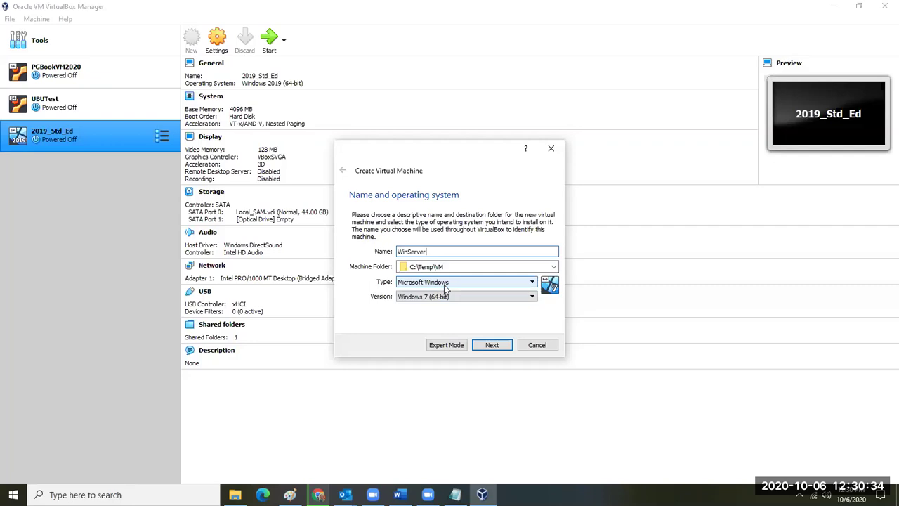
pyautogui.click(460, 300)
pyautogui.scroll(-4, 473, 334)
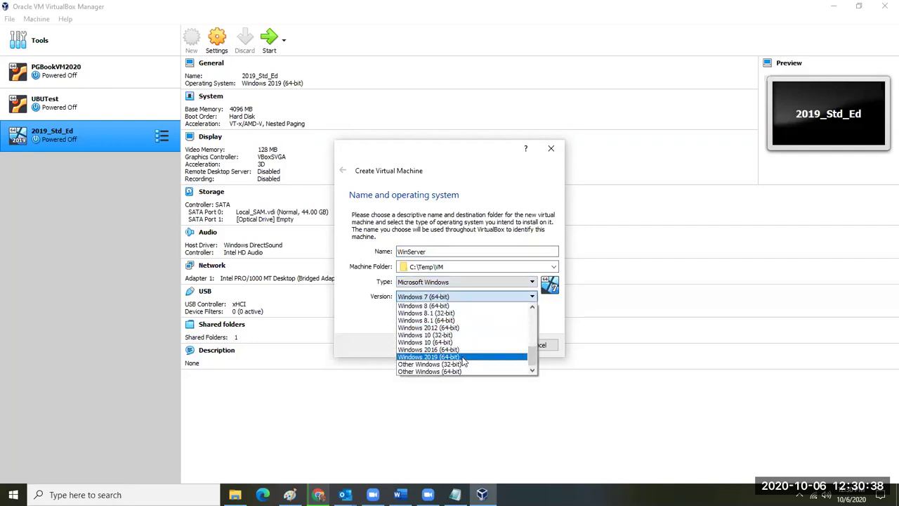
pyautogui.click(463, 357)
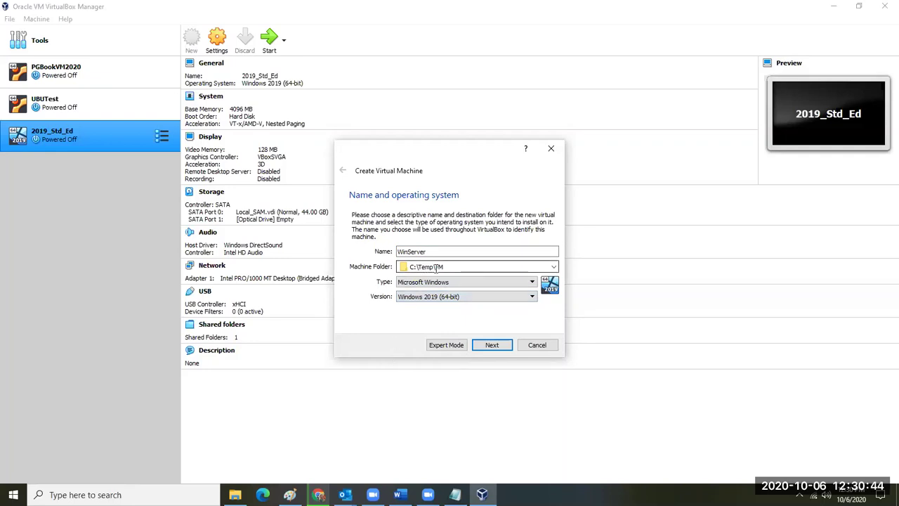
# Step: Examine the machine folder C:\Temp\VM in File Explorer, and return to the virtual machine setup in VirtualBox
pyautogui.click(235, 495)
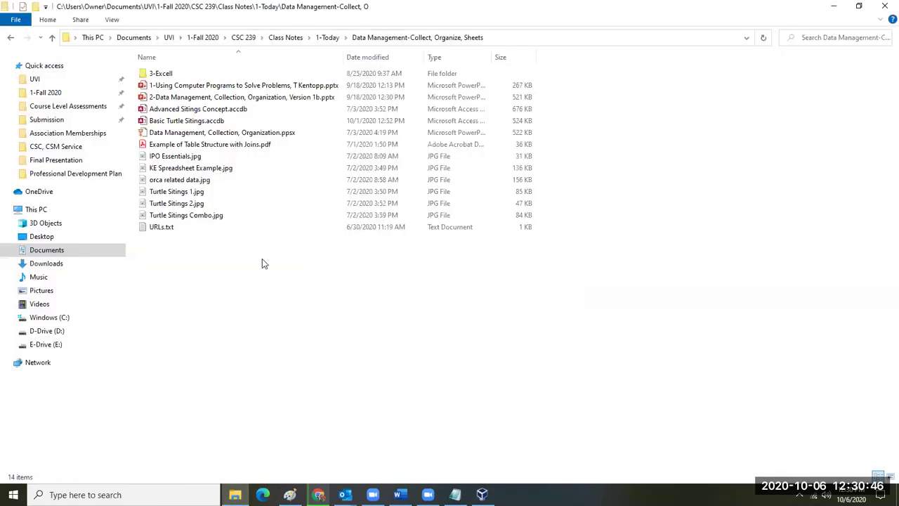
pyautogui.click(46, 318)
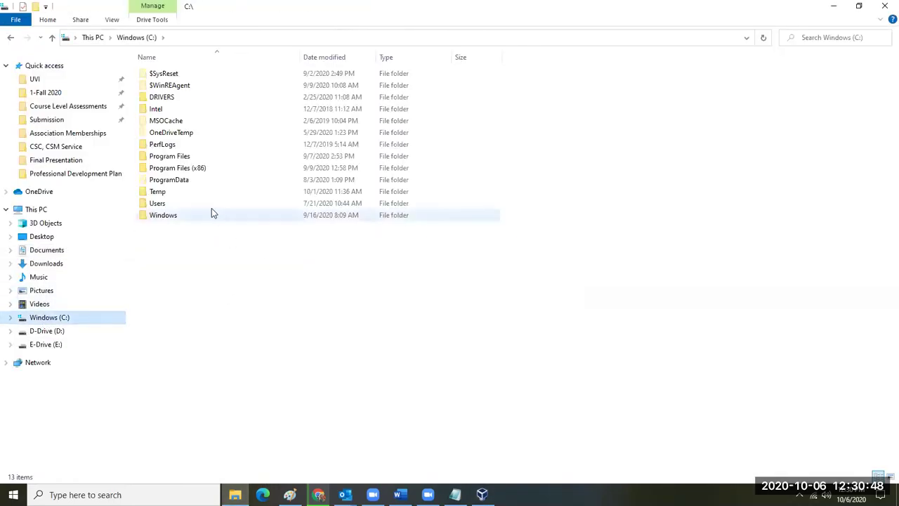
pyautogui.doubleClick(211, 193)
pyautogui.doubleClick(211, 132)
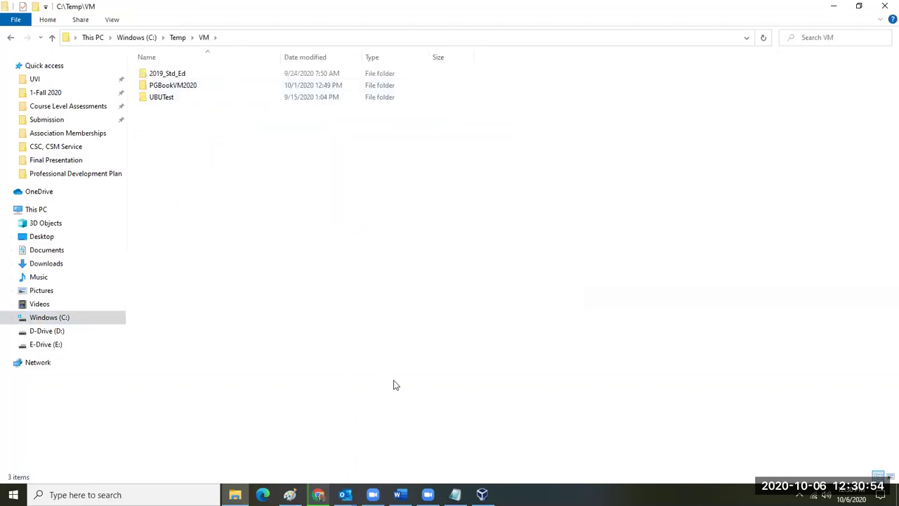
pyautogui.click(482, 495)
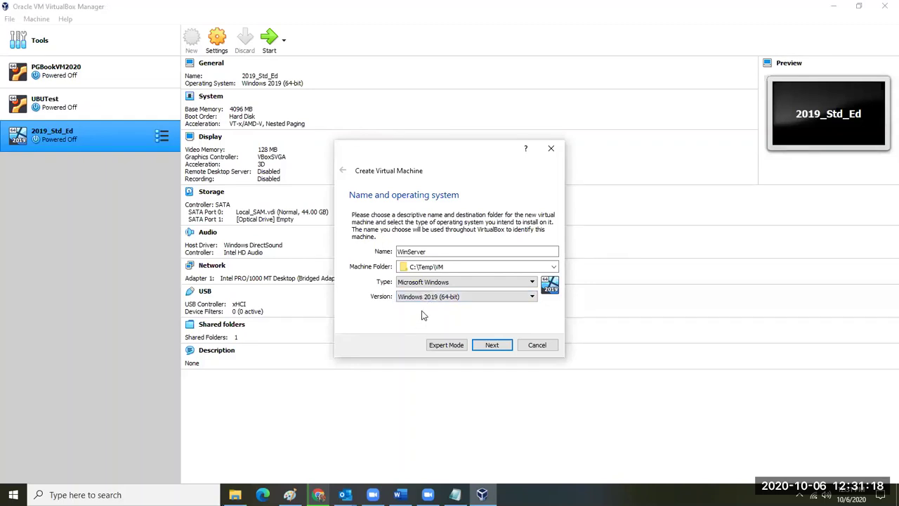
# Step: Accept the machine's name and operating system settings and set its memory size to 4096 MB
pyautogui.click(422, 254)
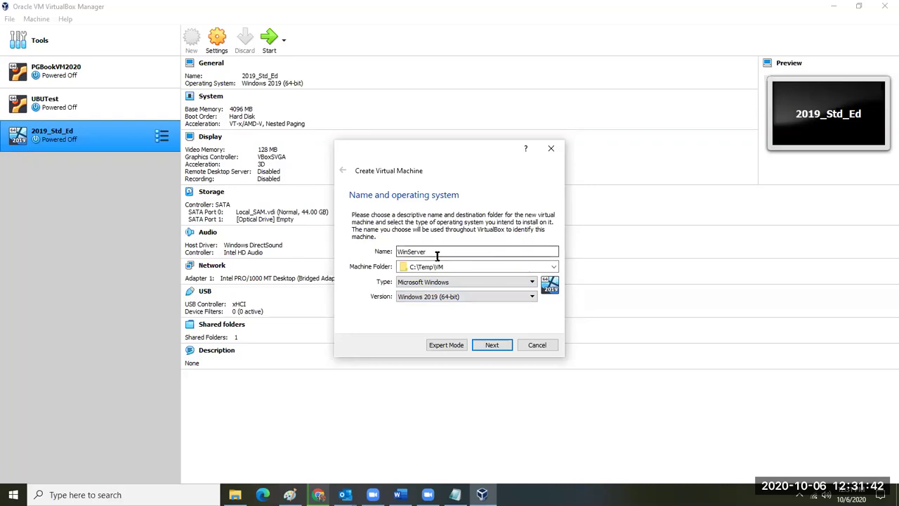
pyautogui.click(493, 345)
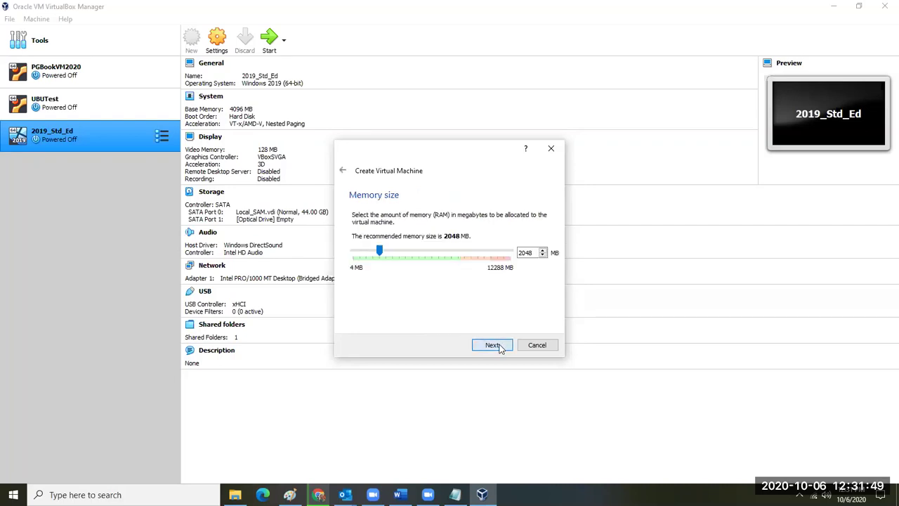
pyautogui.click(534, 256)
pyautogui.doubleClick(519, 253)
pyautogui.write('409')
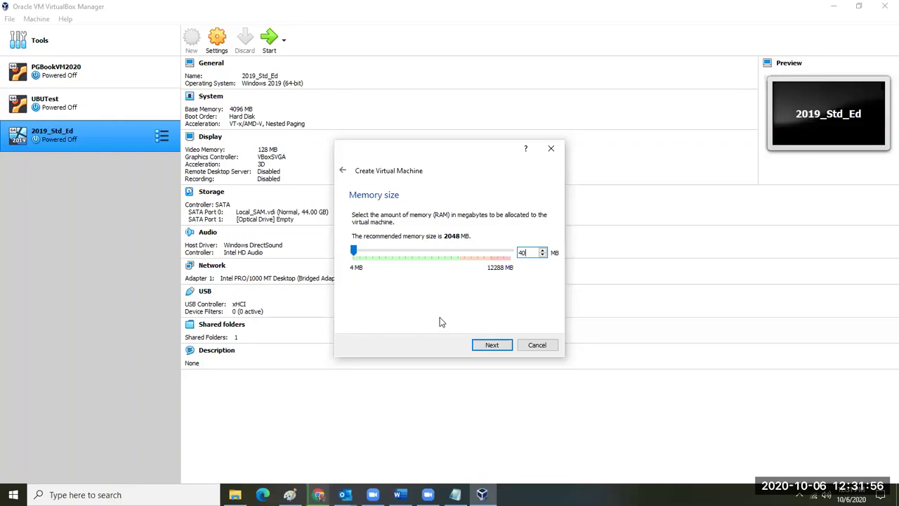
pyautogui.write('6')
pyautogui.click(503, 348)
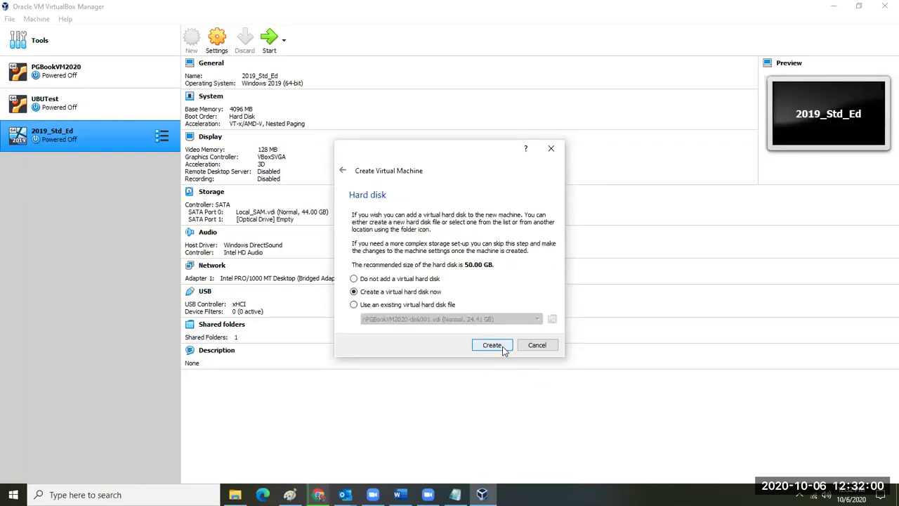
# Step: Choose to create a new virtual hard disk of type VDI with fixed-size storage
pyautogui.click(491, 347)
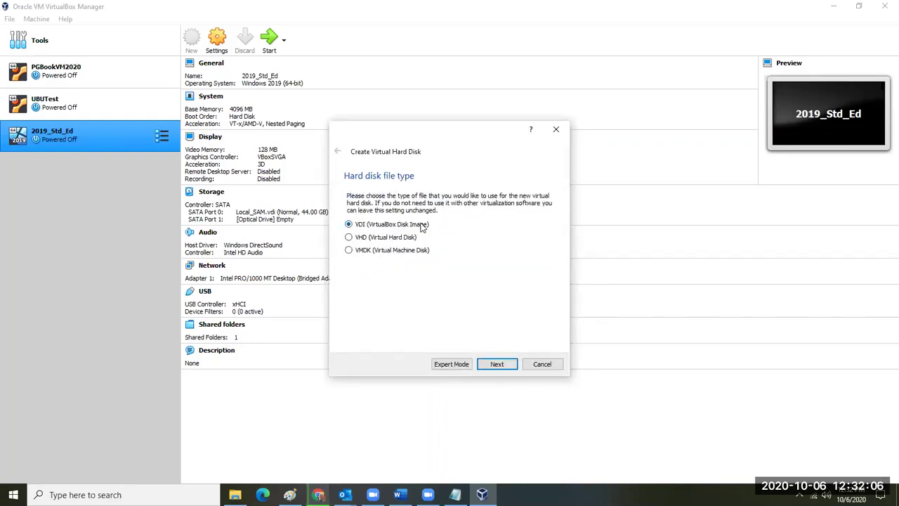
pyautogui.click(496, 364)
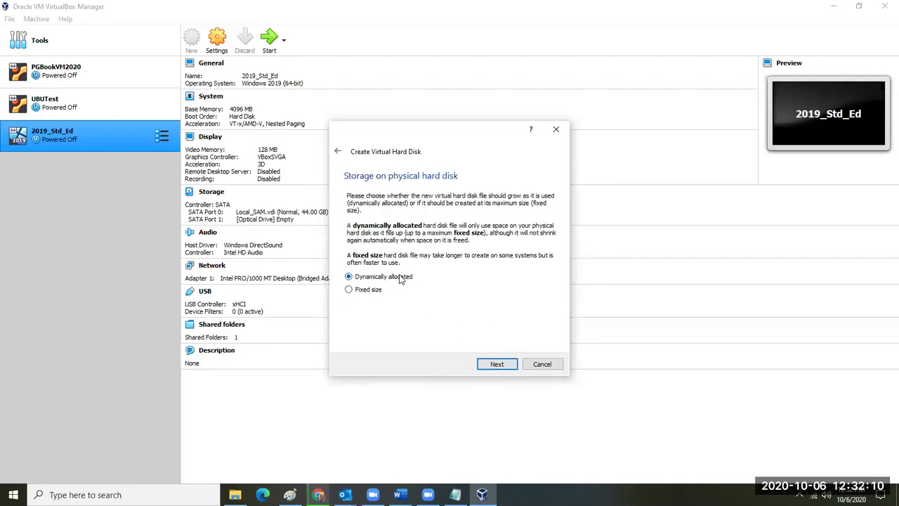
pyautogui.click(376, 290)
pyautogui.click(484, 359)
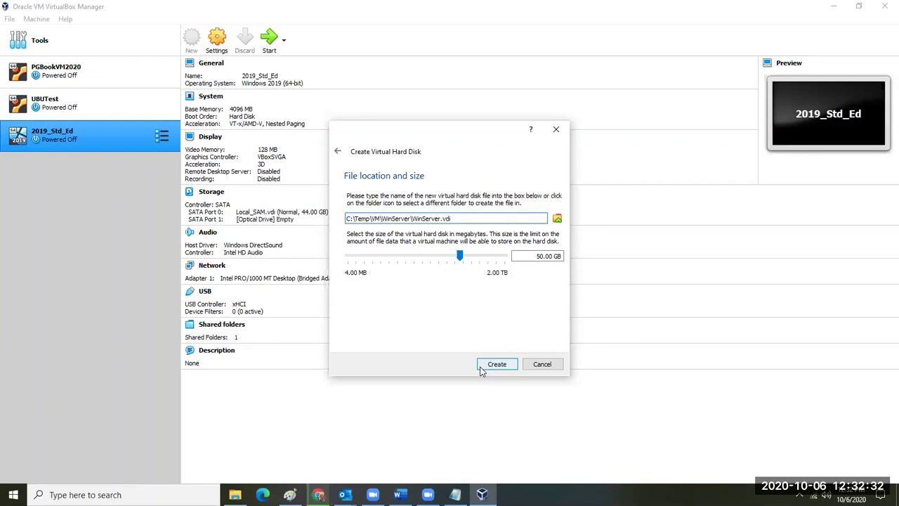
# Step: Set the virtual hard disk size to 40 GB, and cancel the creation of the disk and the virtual machine
pyautogui.click(539, 255)
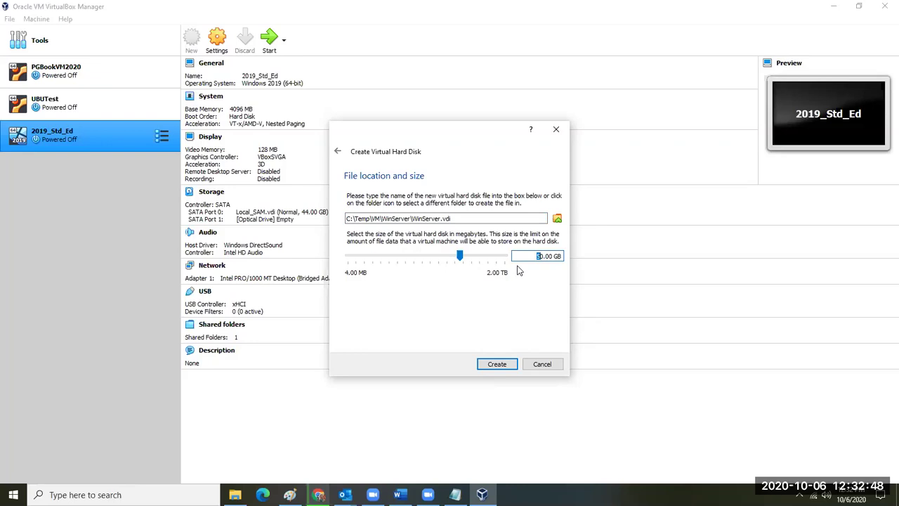
pyautogui.write('4')
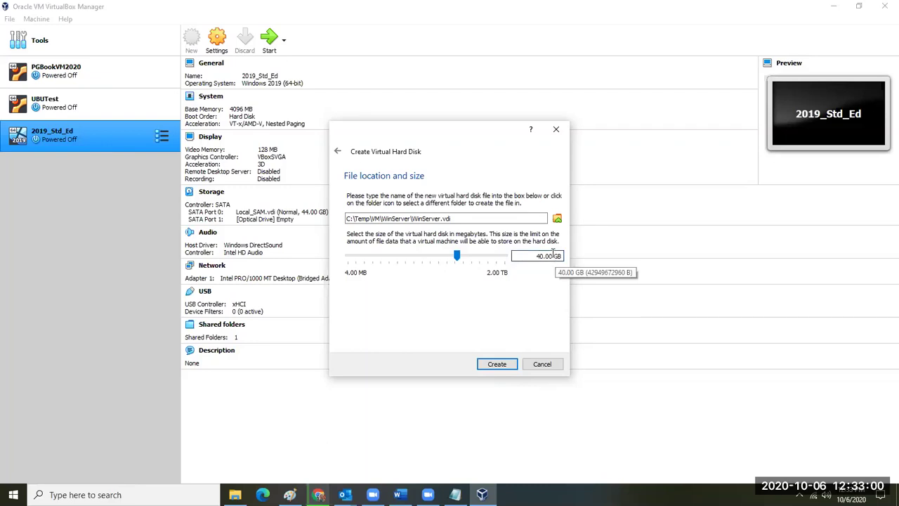
pyautogui.click(542, 365)
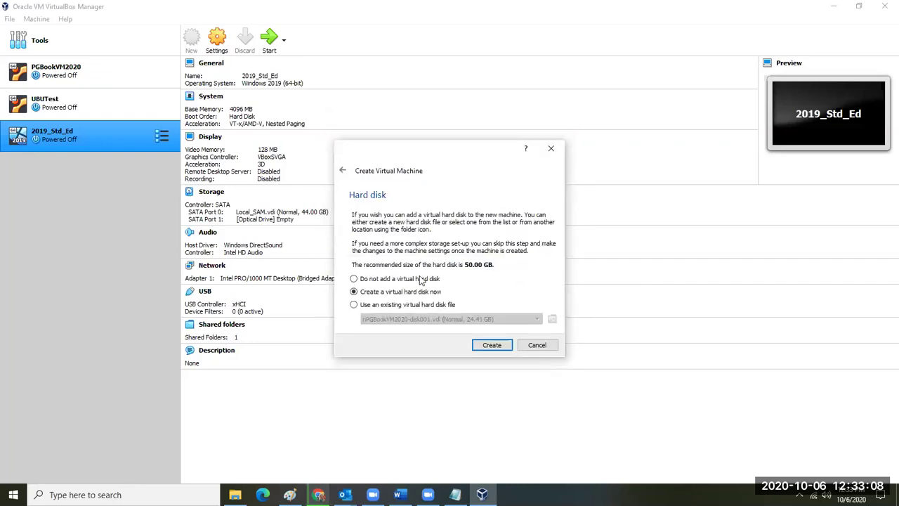
pyautogui.click(537, 345)
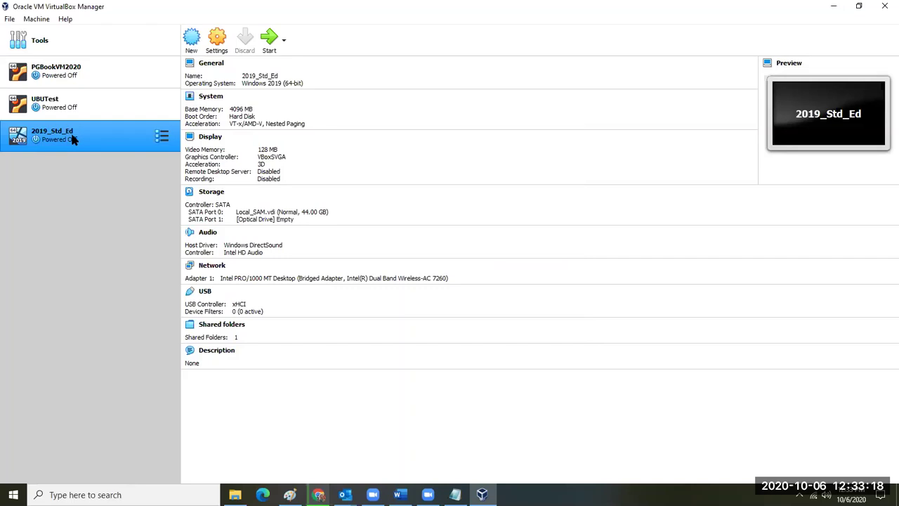
# Step: Open the settings of the 2019_Std_Ed virtual machine and examine its motherboard, processor and display options
pyautogui.click(213, 43)
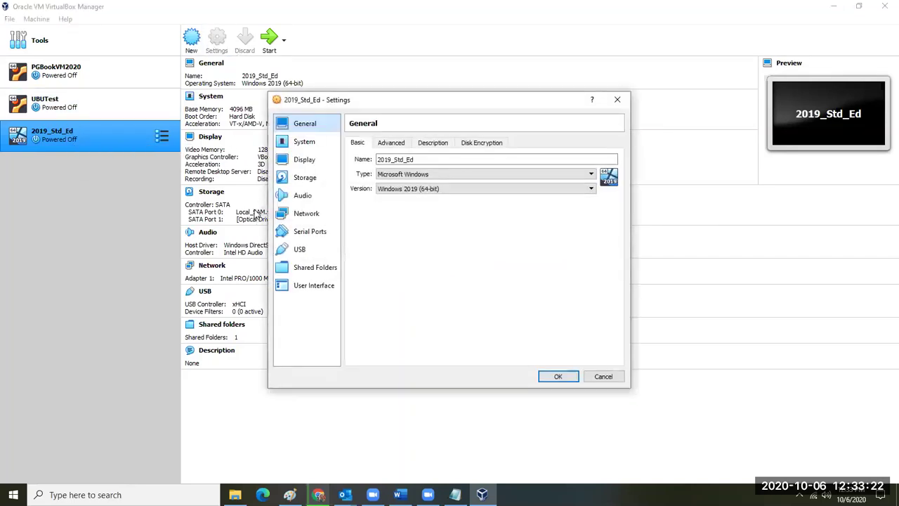
pyautogui.click(304, 142)
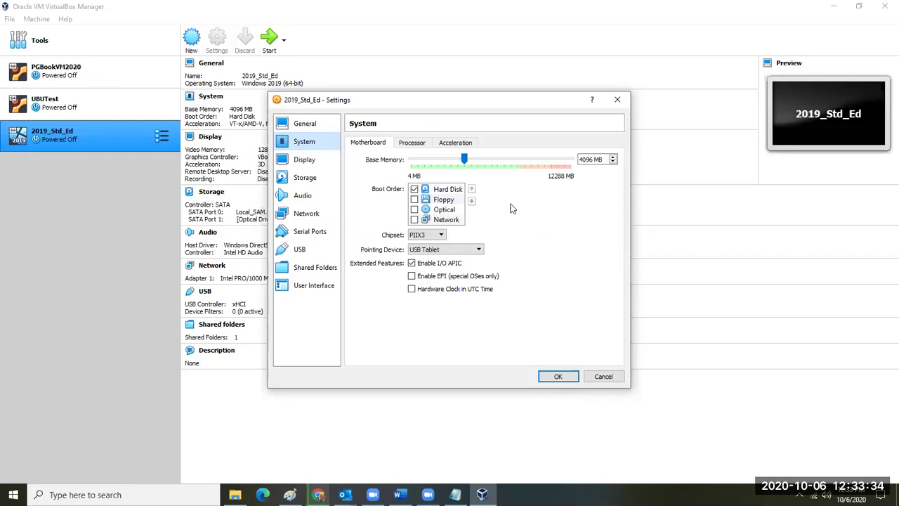
pyautogui.click(412, 144)
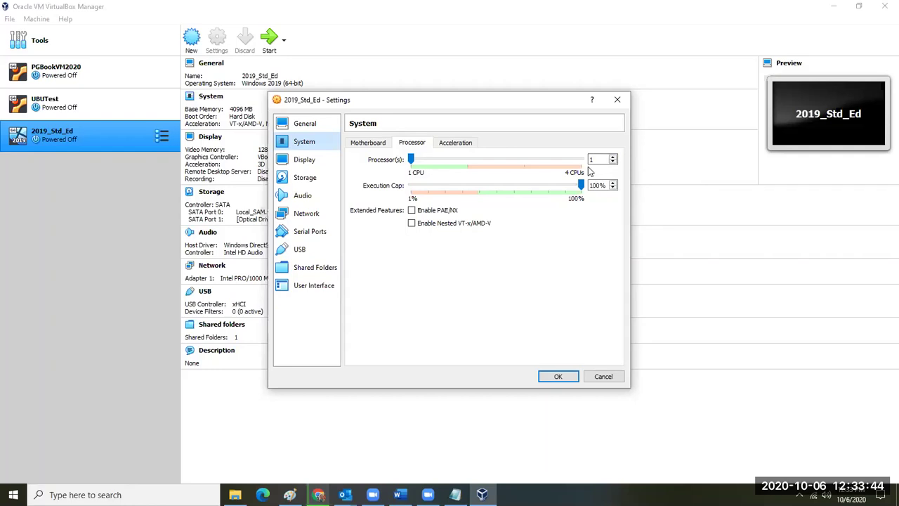
pyautogui.click(331, 163)
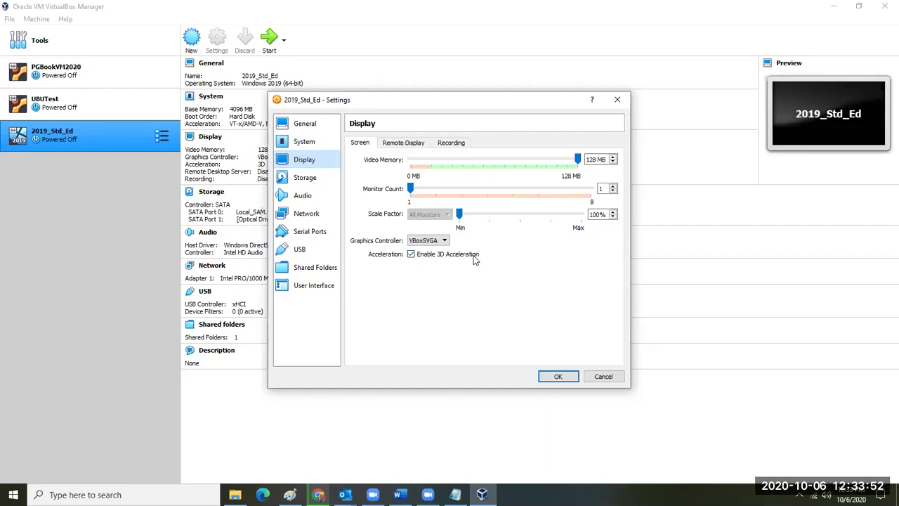
pyautogui.moveTo(474, 262)
# Step: Try attaching network Adapter 1 to NAT, and return it to Bridged Adapter
pyautogui.click(306, 213)
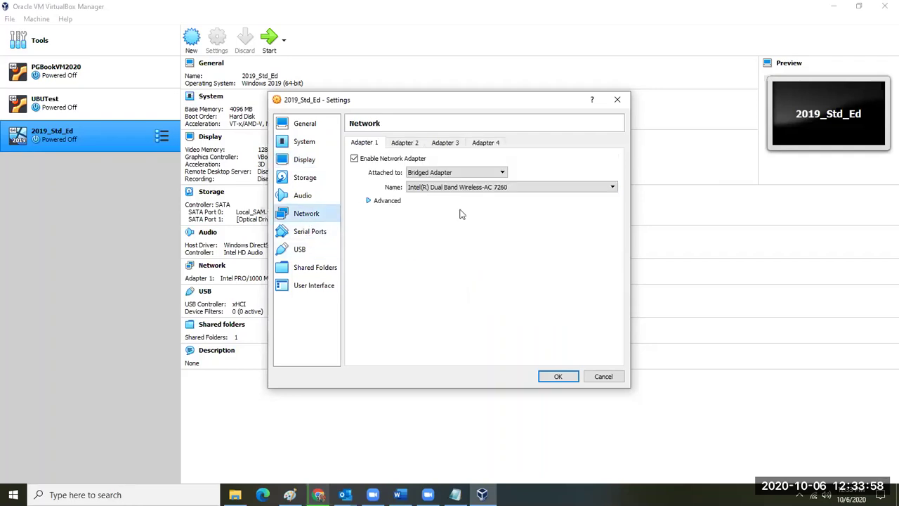
pyautogui.click(503, 174)
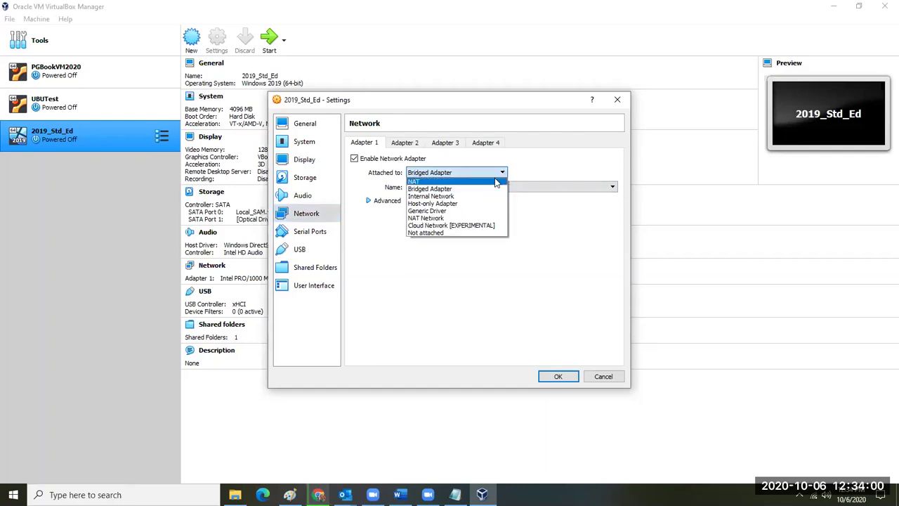
pyautogui.click(491, 181)
pyautogui.click(503, 174)
pyautogui.click(497, 195)
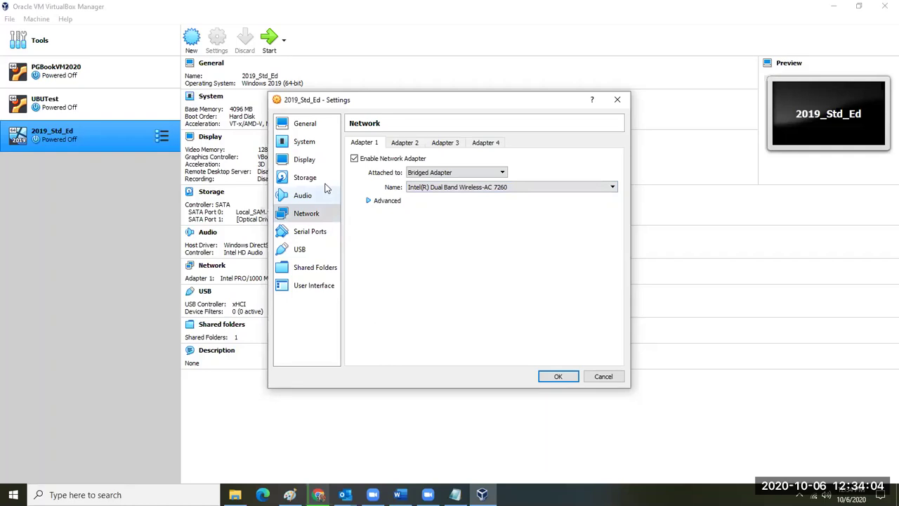
# Step: Load ubuntu-20.04.1-desktop-amd64.iso into the empty optical drive in the storage settings, and discard the settings changes
pyautogui.click(327, 179)
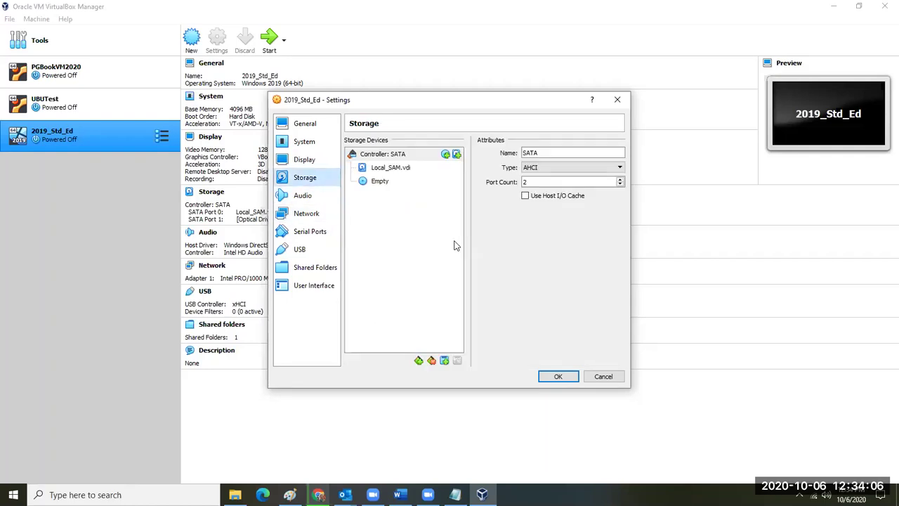
pyautogui.click(367, 183)
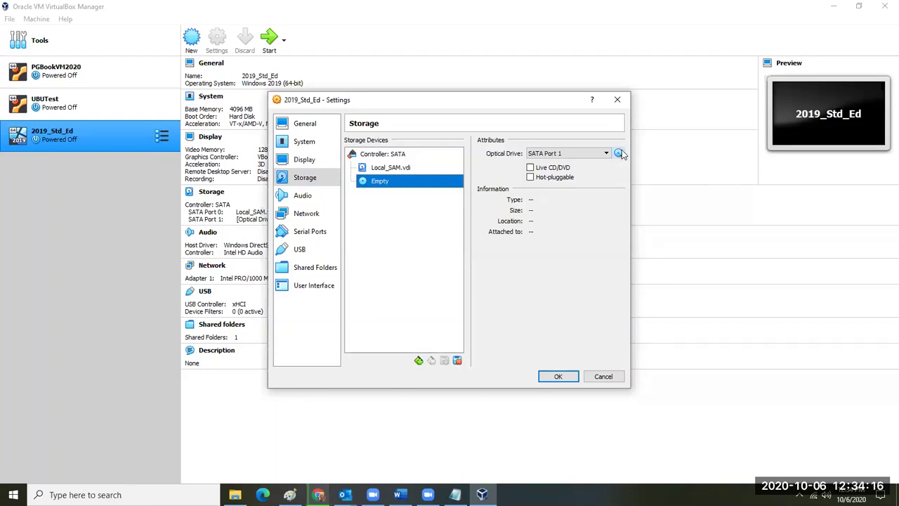
pyautogui.click(618, 154)
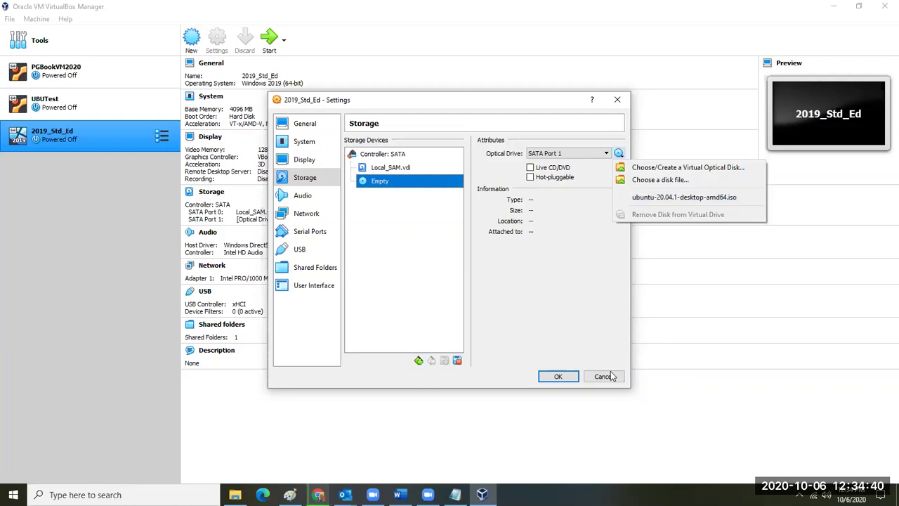
pyautogui.click(664, 198)
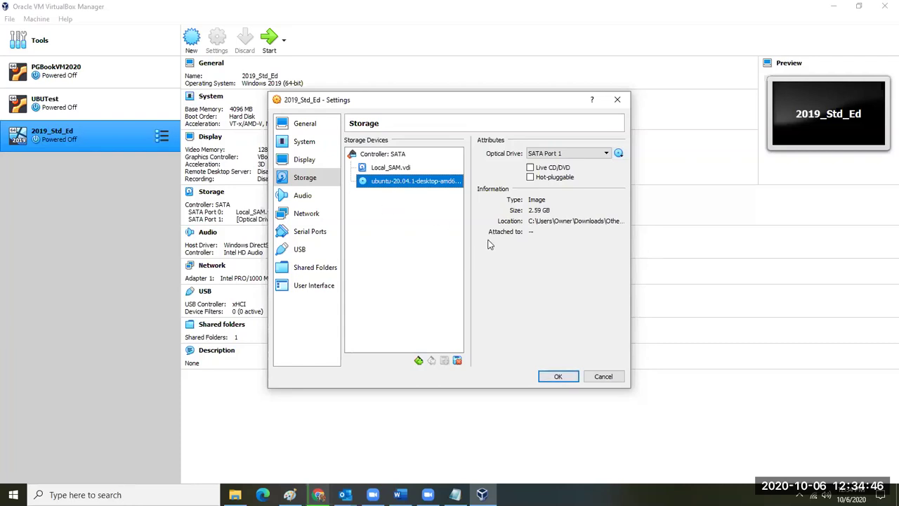
pyautogui.click(604, 377)
# Step: In the 2019_Std_Ed system settings, move Optical to the start of the boot order and enable it, and discard the changes
pyautogui.click(219, 38)
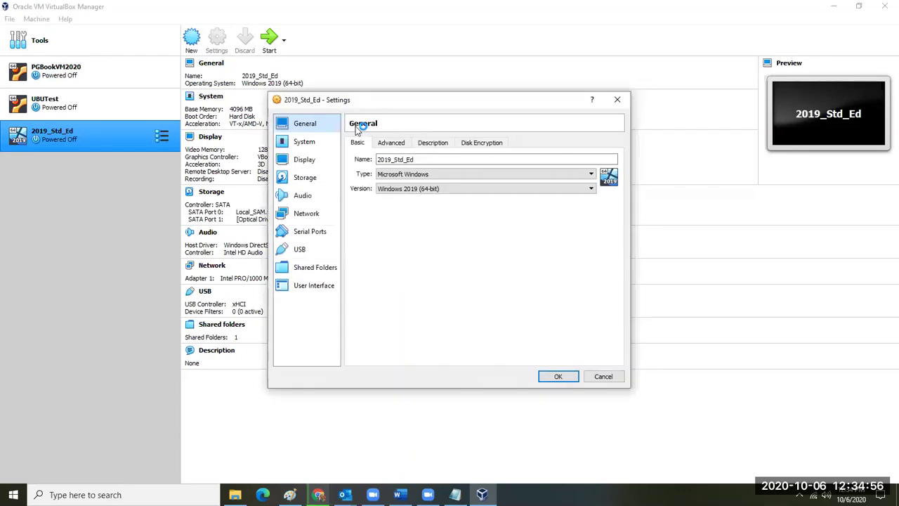
pyautogui.click(302, 142)
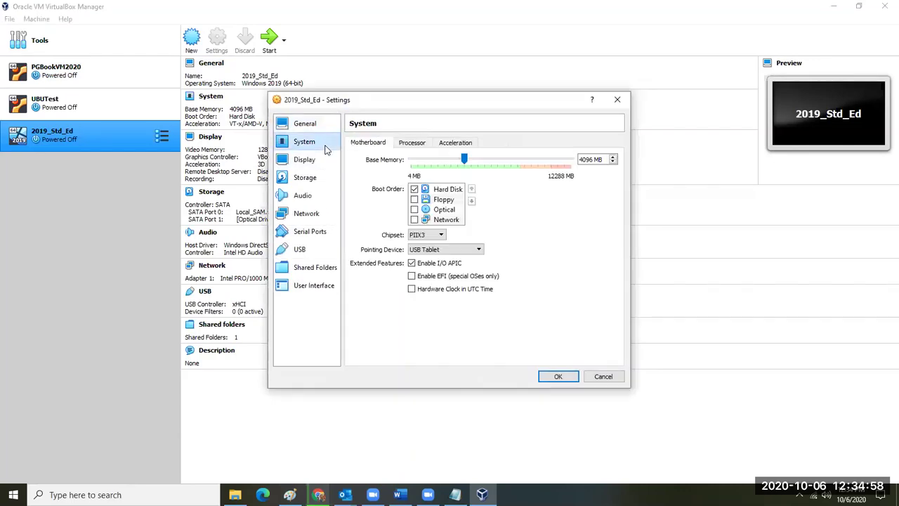
pyautogui.click(455, 210)
pyautogui.click(471, 190)
pyautogui.click(471, 189)
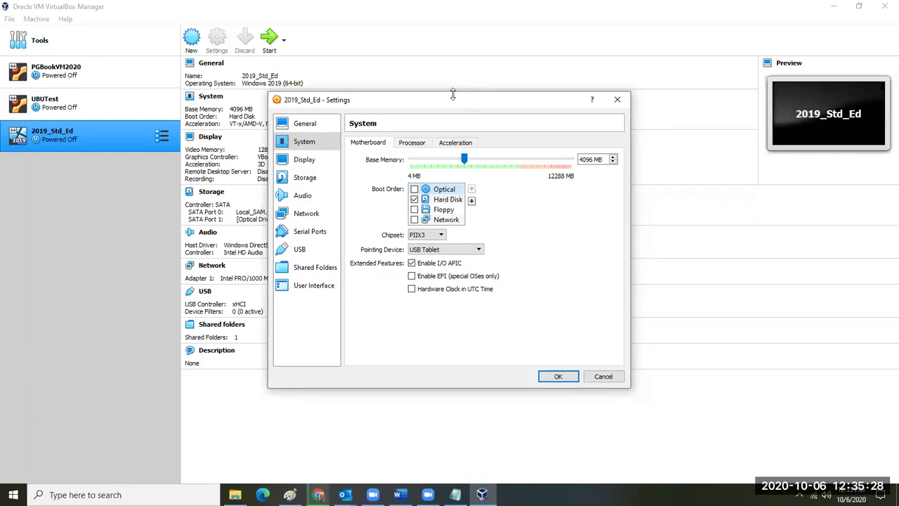
pyautogui.click(496, 77)
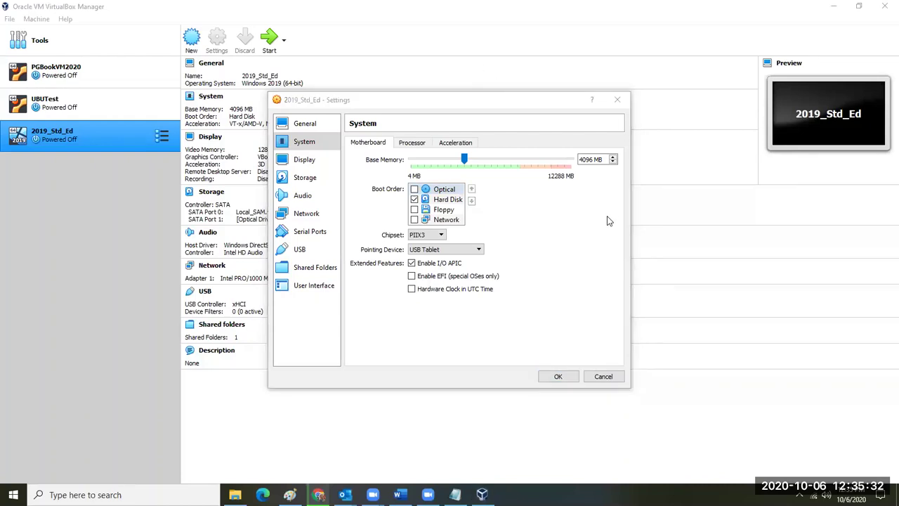
pyautogui.click(414, 190)
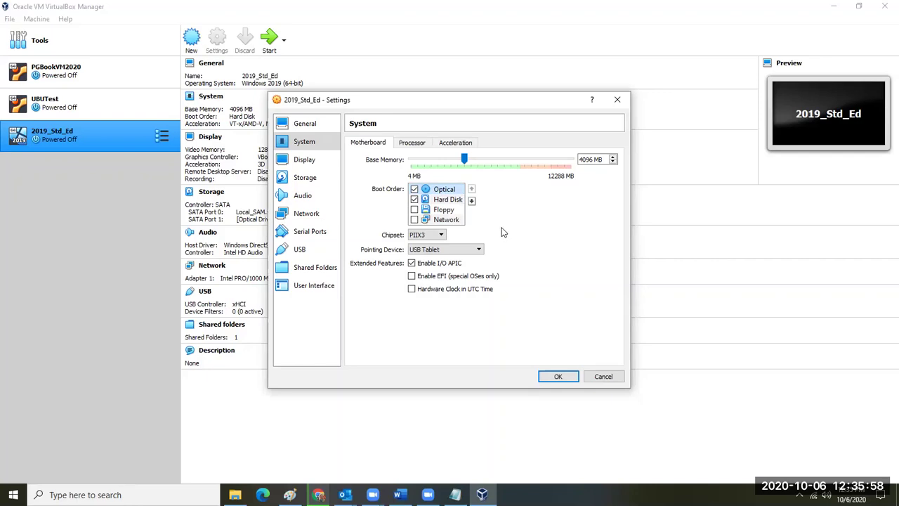
pyautogui.click(453, 200)
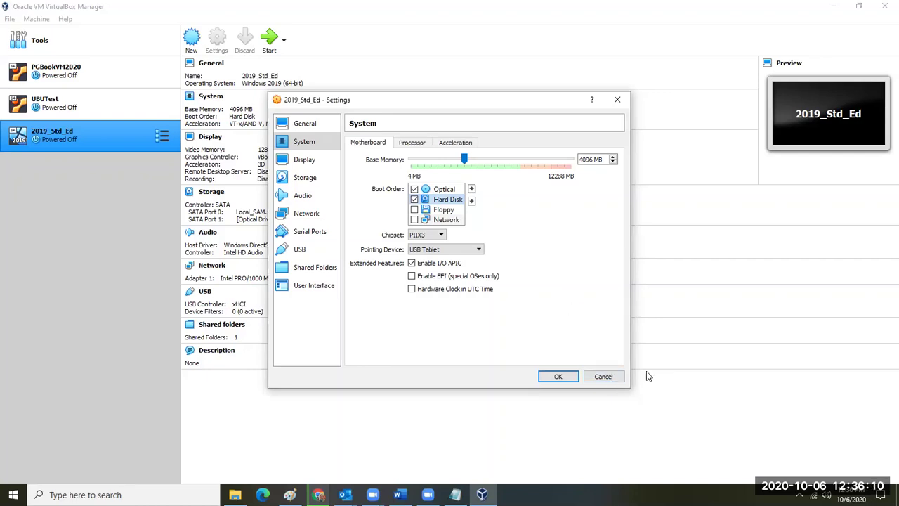
pyautogui.click(609, 378)
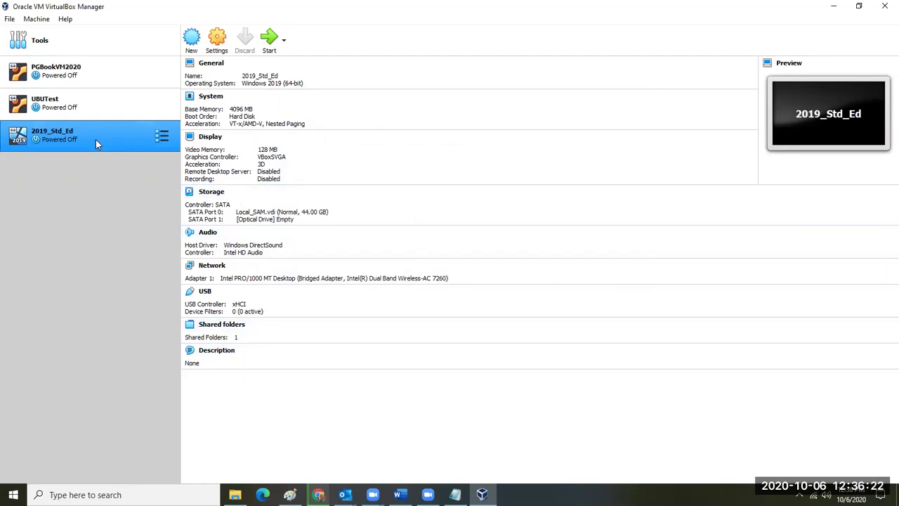
# Step: Start the 2019_Std_Ed virtual machine, dismiss its notifications and reposition its window
pyautogui.click(271, 46)
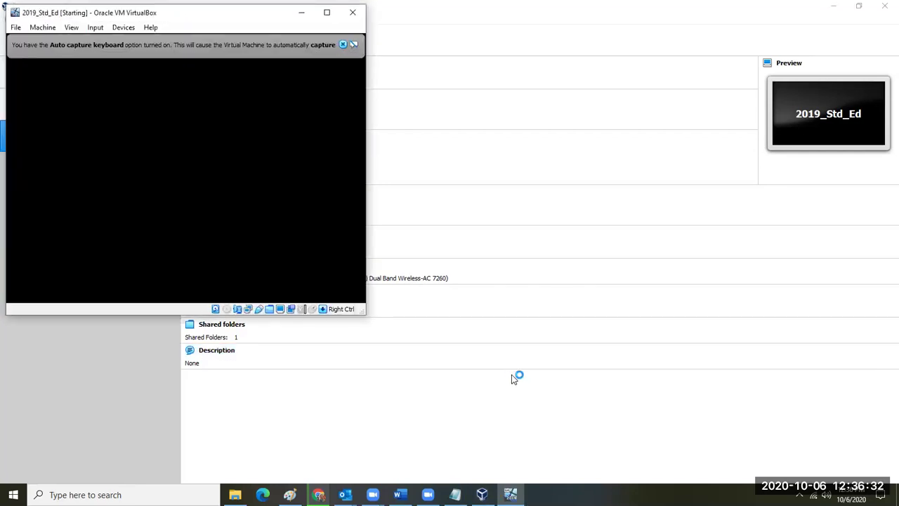
pyautogui.click(342, 45)
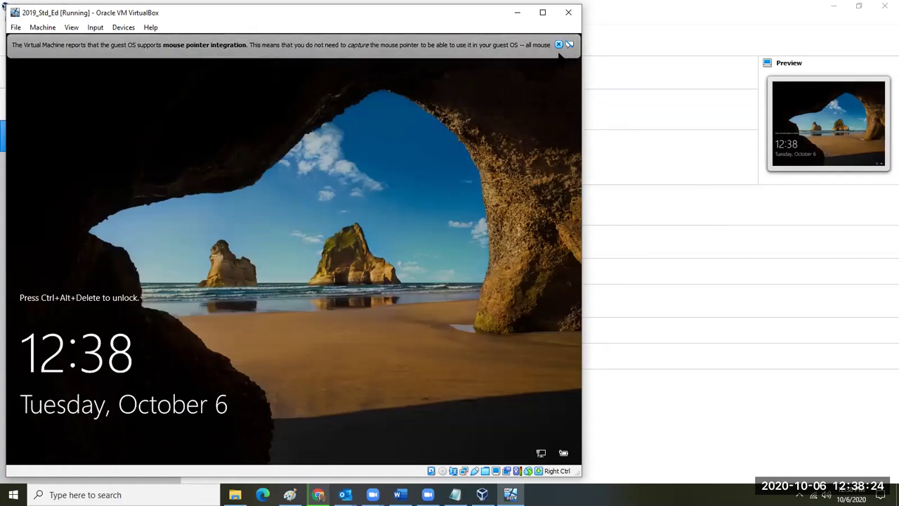
pyautogui.click(558, 45)
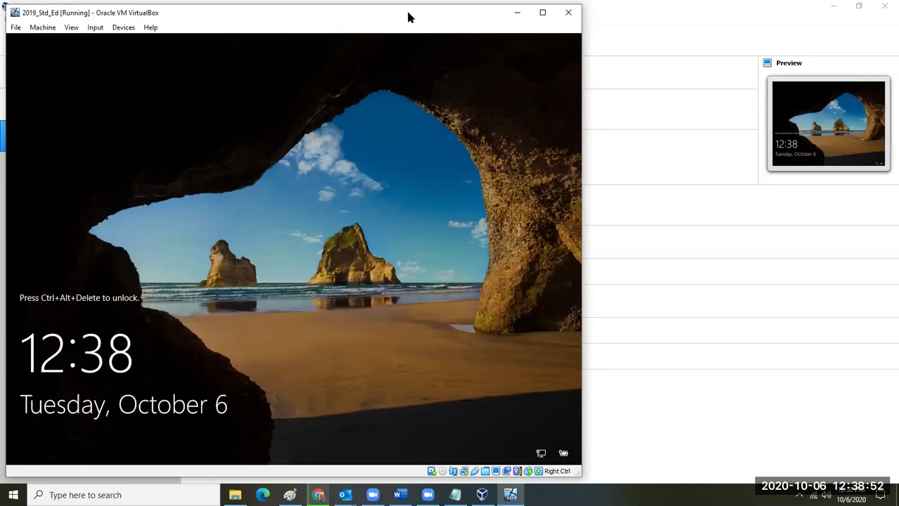
pyautogui.moveTo(410, 17); pyautogui.dragTo(516, 18)
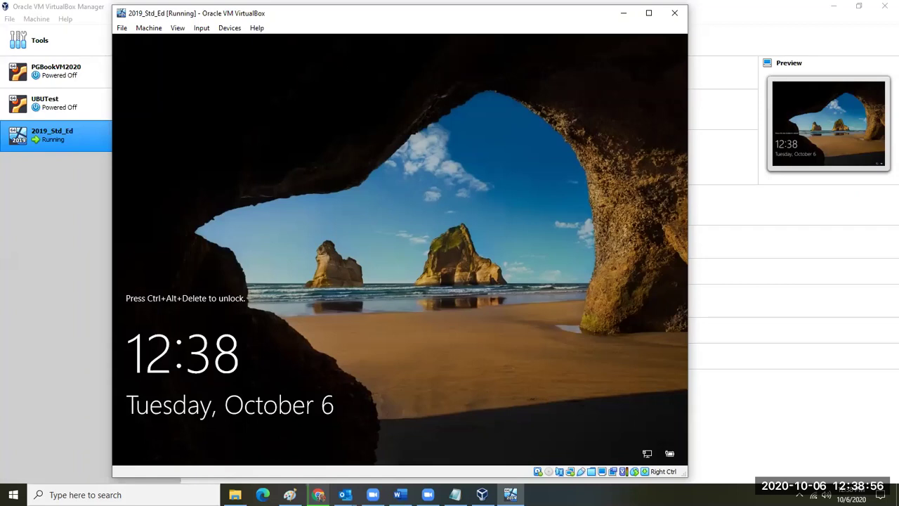
# Step: Unlock the virtual machine's lock screen to reach the Administrator sign-in
pyautogui.click(206, 29)
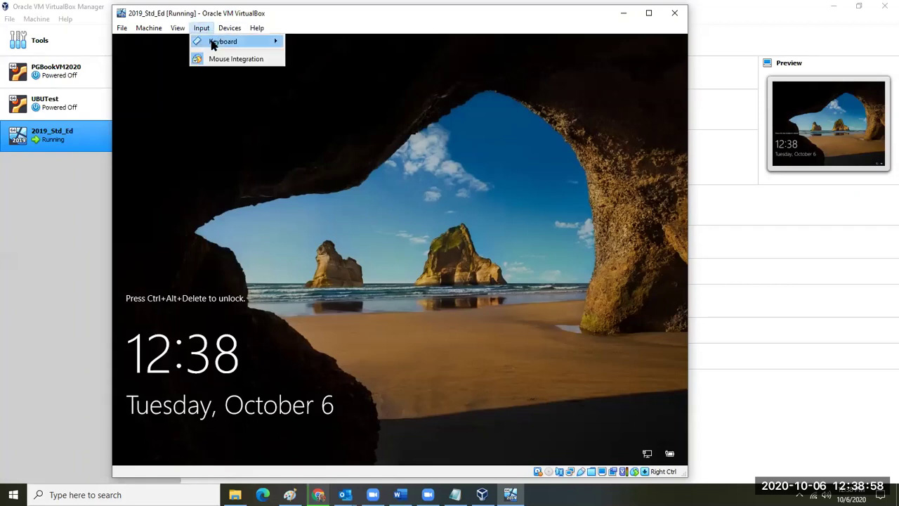
pyautogui.moveTo(214, 42)
pyautogui.click(328, 72)
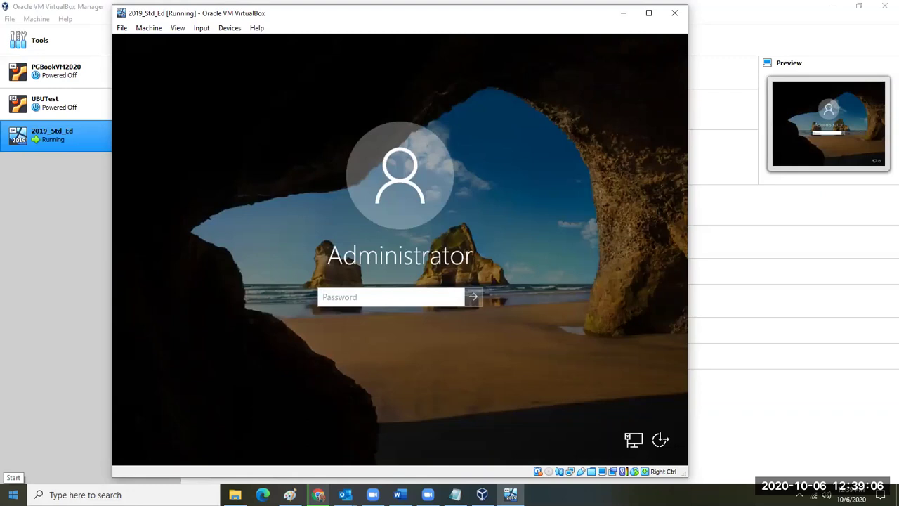
# Step: Try to sign in as Administrator with the account password, clearing and re-entering it before submitting
pyautogui.write('••••••')
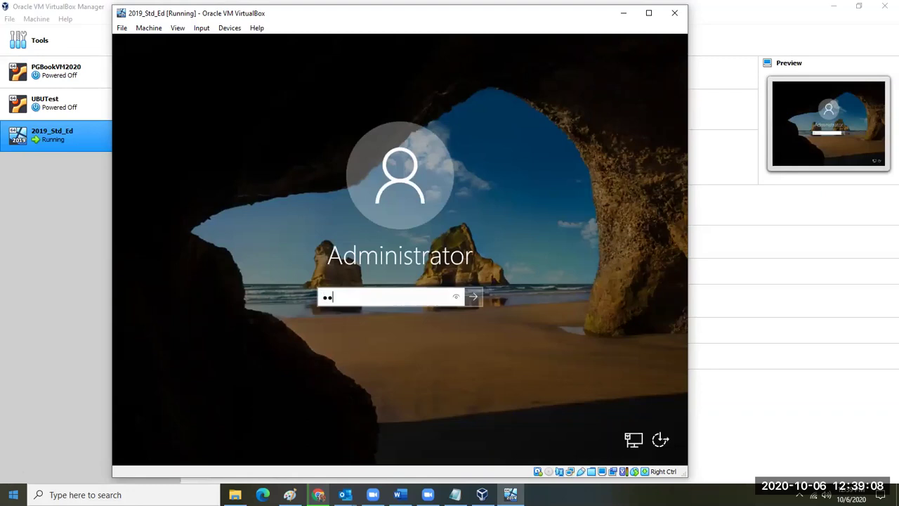
pyautogui.write('•••••••')
pyautogui.press('BackSpace')
pyautogui.press('BackSpace')
pyautogui.press('BackSpace')
pyautogui.press('BackSpace')
pyautogui.press('BackSpace')
pyautogui.press('BackSpace')
pyautogui.press('BackSpace')
pyautogui.press('BackSpace')
pyautogui.press('BackSpace')
pyautogui.press('BackSpace')
pyautogui.press('BackSpace')
pyautogui.press('BackSpace')
pyautogui.press('BackSpace')
pyautogui.write('••••••••••••••')
pyautogui.press('Return')
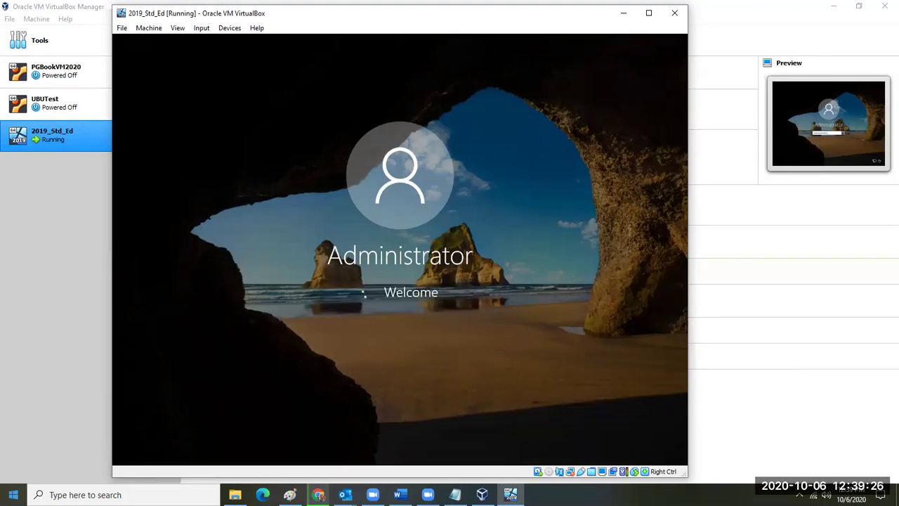
# Step: Retry the Administrator sign-in with the account password and dismiss the resulting message
pyautogui.press('Return')
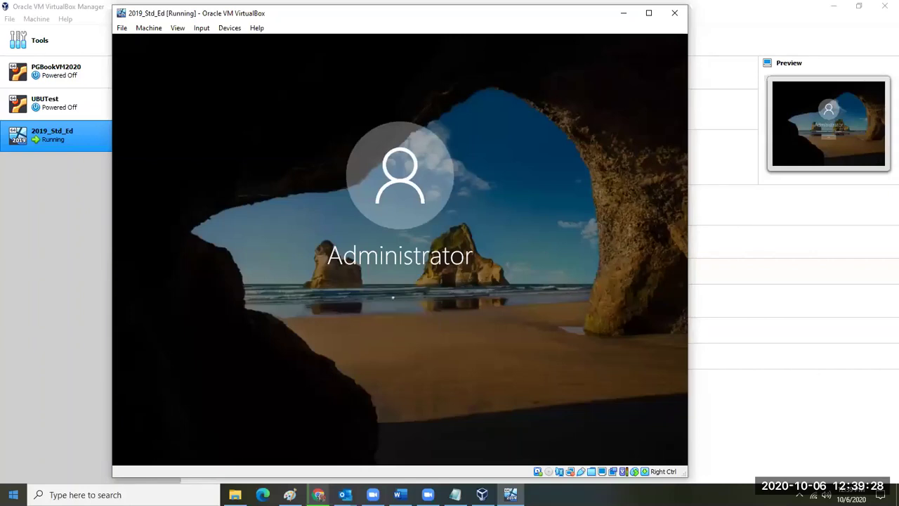
pyautogui.write('•••••')
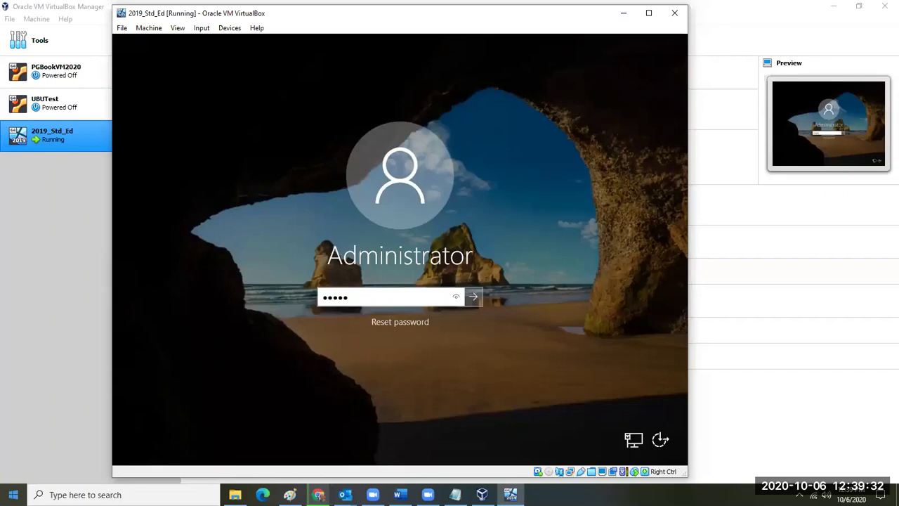
pyautogui.write('••••')
pyautogui.press('Return')
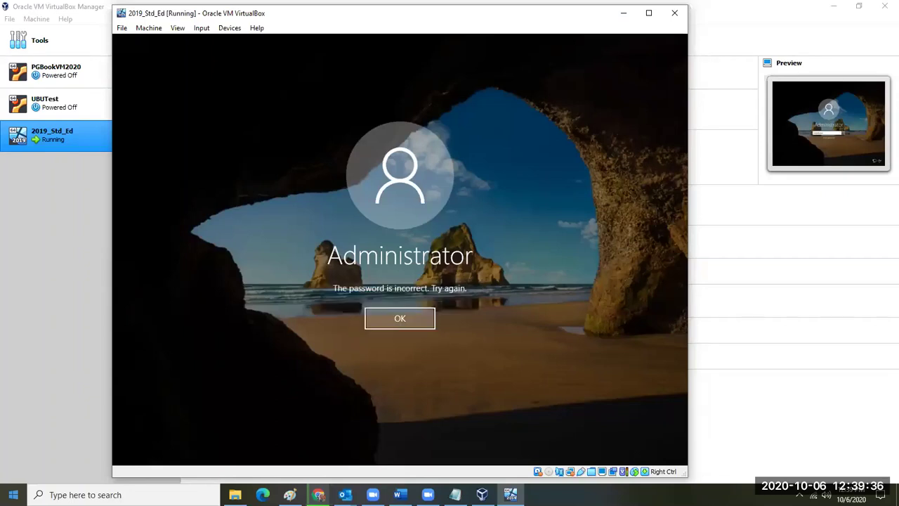
pyautogui.press('Return')
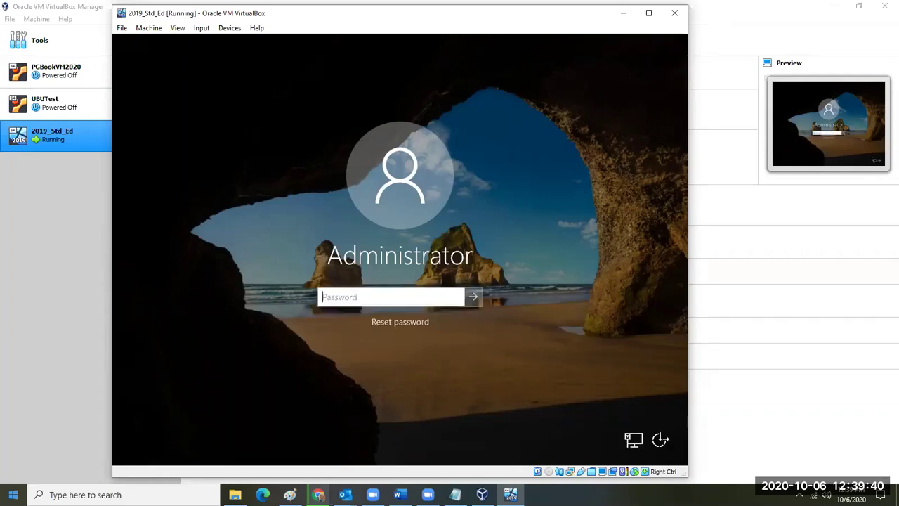
# Step: Make two more attempts to sign in as Administrator, entering the account password each time
pyautogui.write('••••••••••')
pyautogui.press('Return')
pyautogui.press('Return')
pyautogui.write('•••••••••')
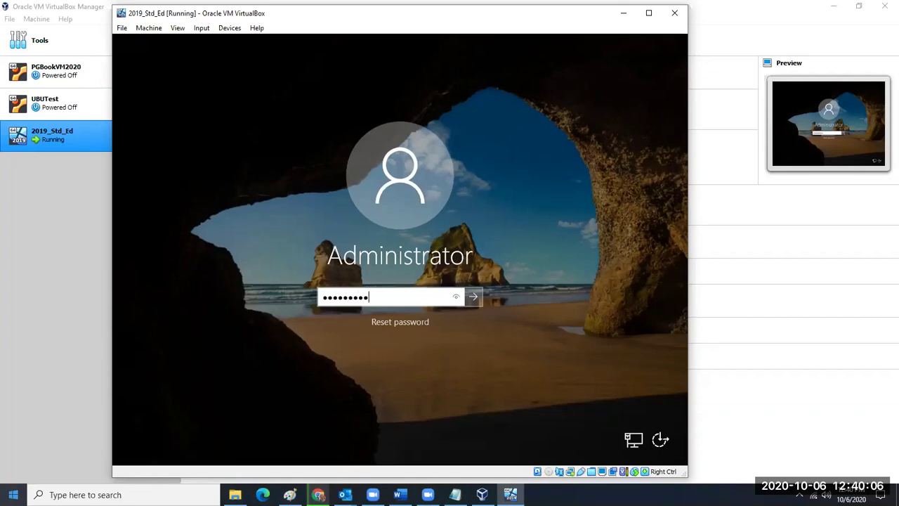
pyautogui.write('•••••')
pyautogui.press('Return')
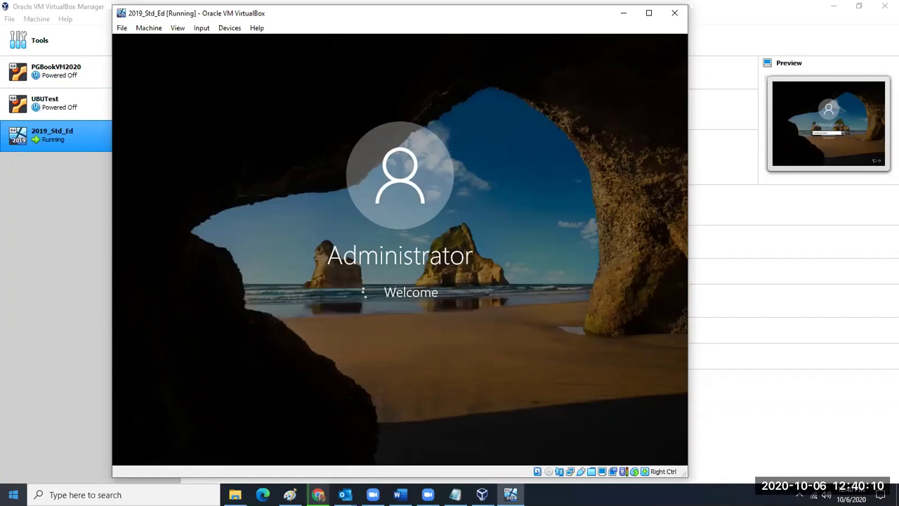
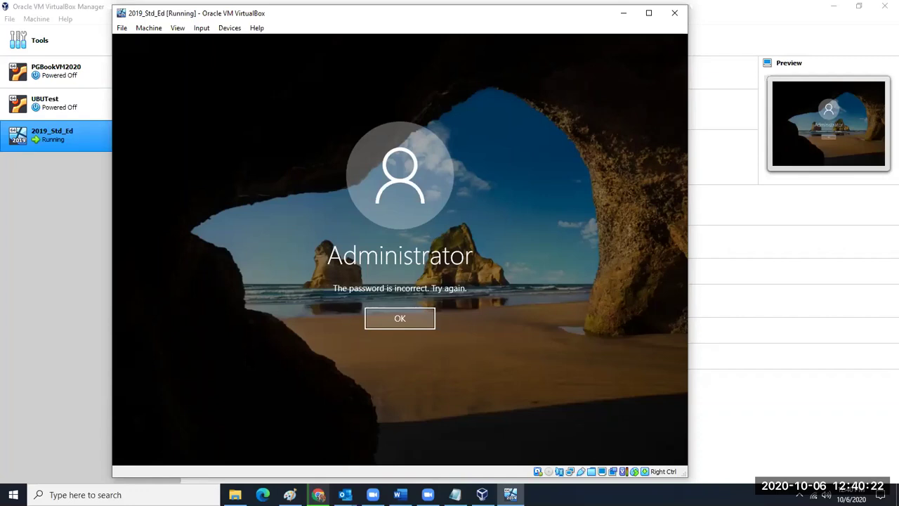
# Step: Minimize the virtual machine, VirtualBox Manager and File Explorer windows, and display the University of the Virgin Islands page in Chrome
pyautogui.click(625, 12)
pyautogui.click(832, 6)
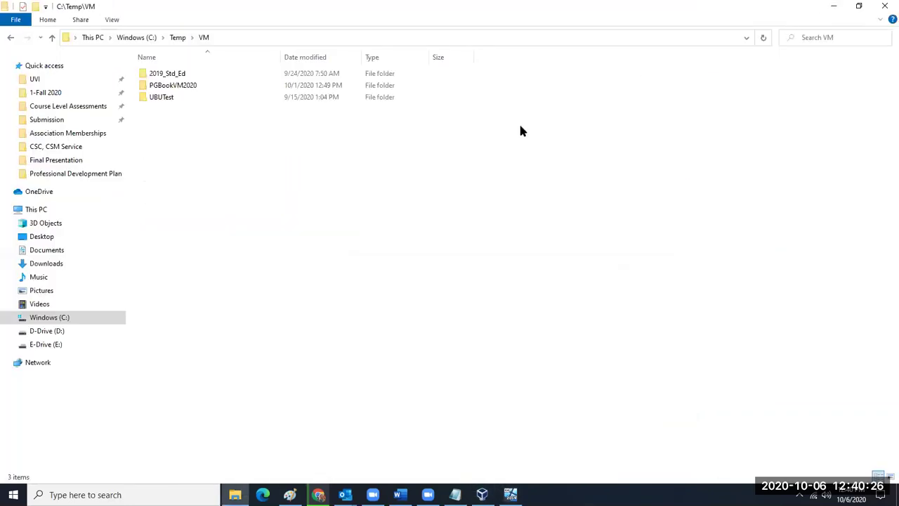
pyautogui.click(833, 6)
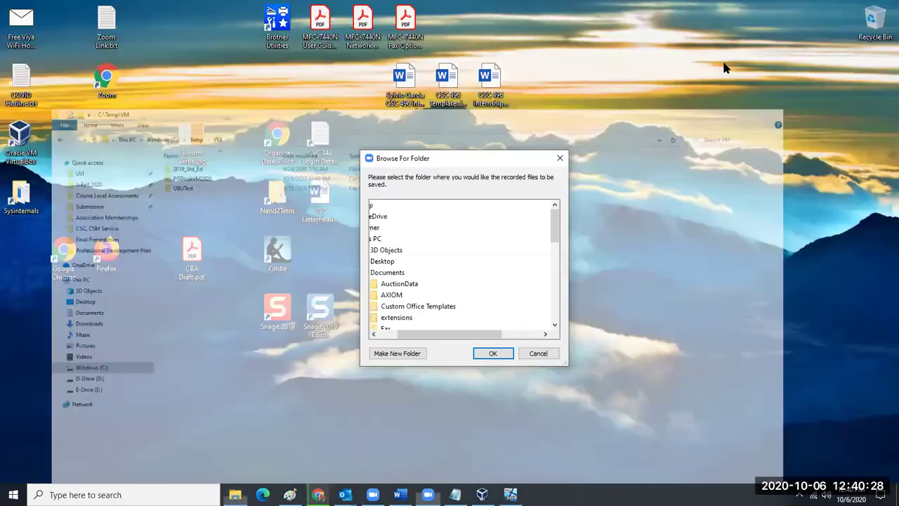
pyautogui.click(318, 494)
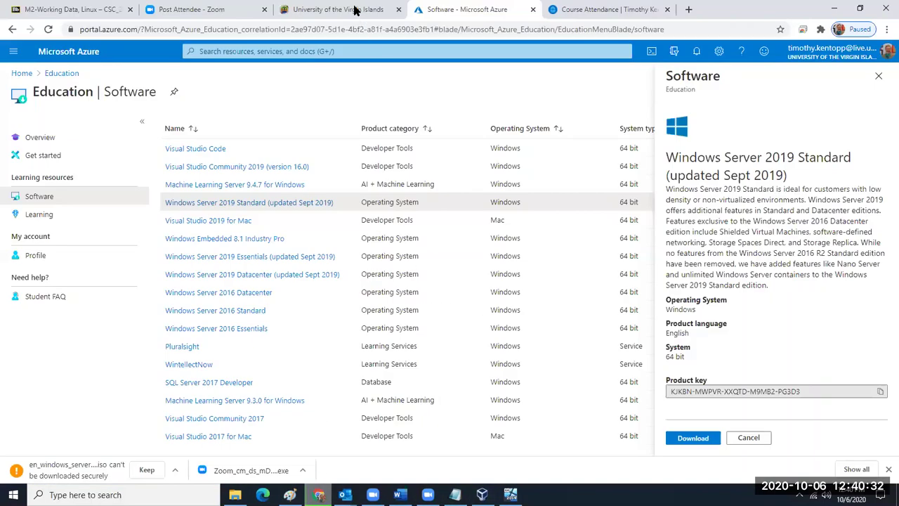
pyautogui.click(357, 10)
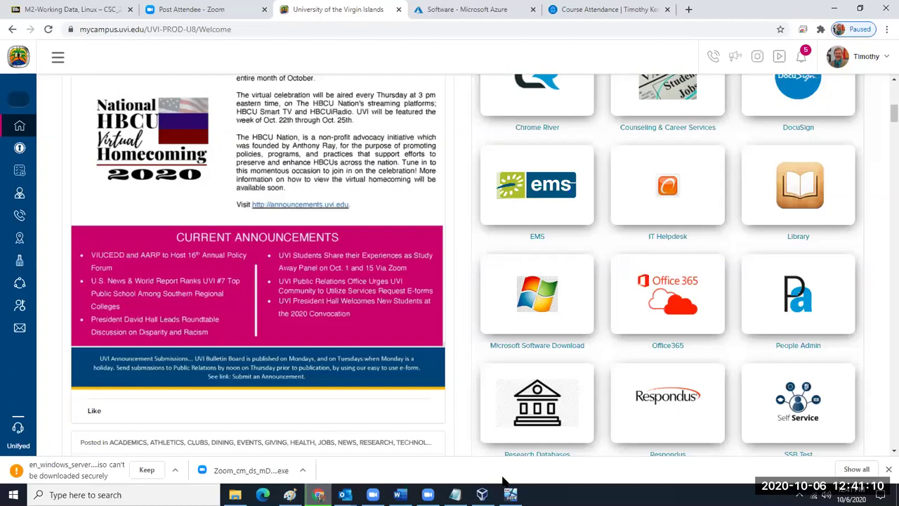
# Step: Switch to the File Explorer window showing the VM folder and display This PC
pyautogui.moveTo(301, 482)
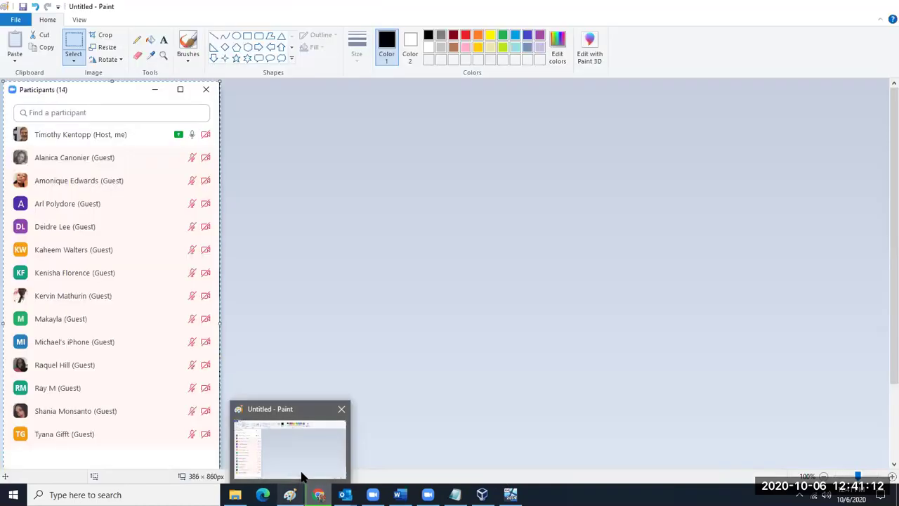
pyautogui.moveTo(236, 492)
pyautogui.click(260, 427)
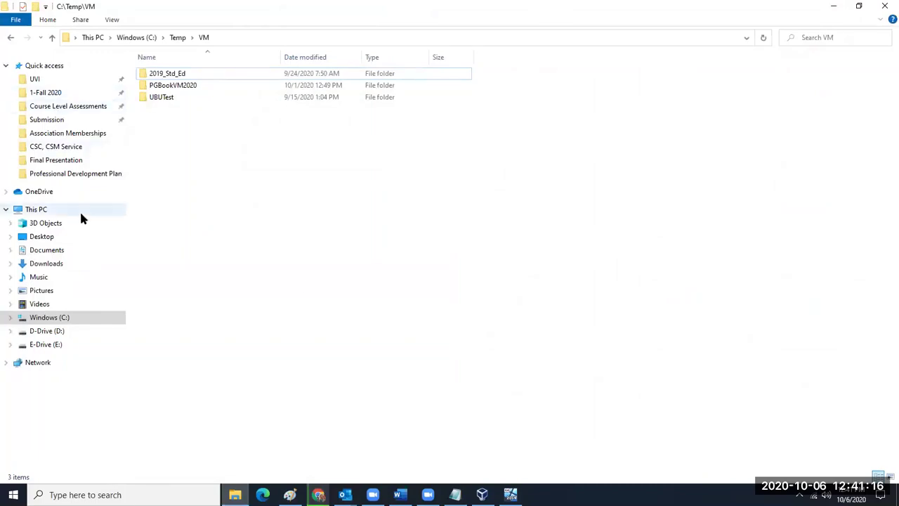
pyautogui.click(36, 209)
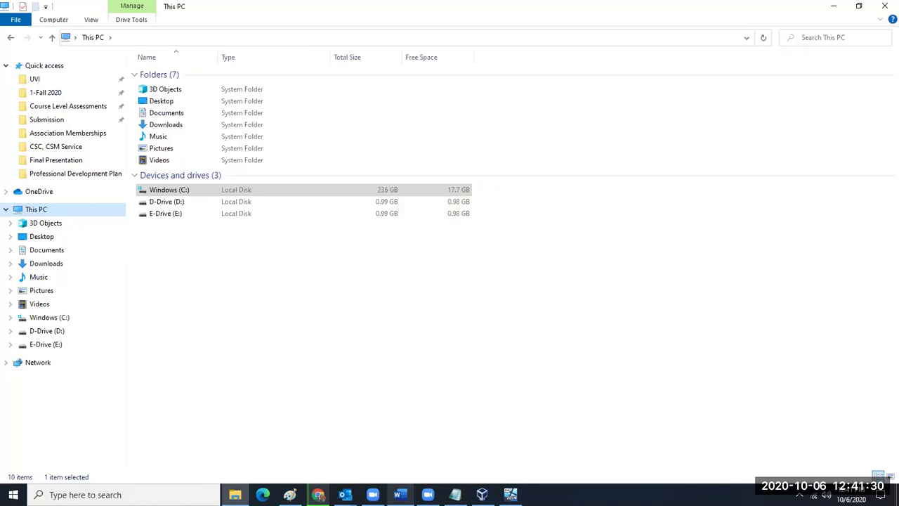
# Step: Review the highlighted passage on the path in the Module 2 Study Guide in Word, and return to File Explorer
pyautogui.click(399, 495)
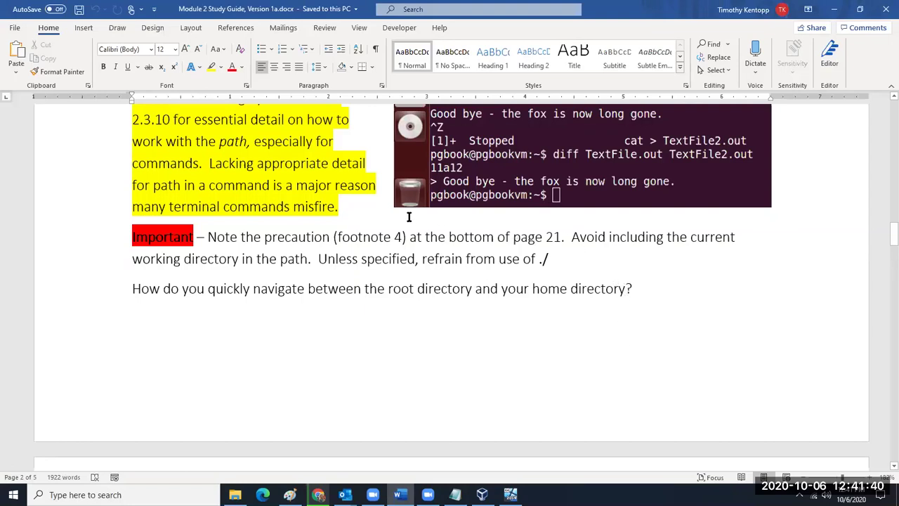
pyautogui.click(233, 143)
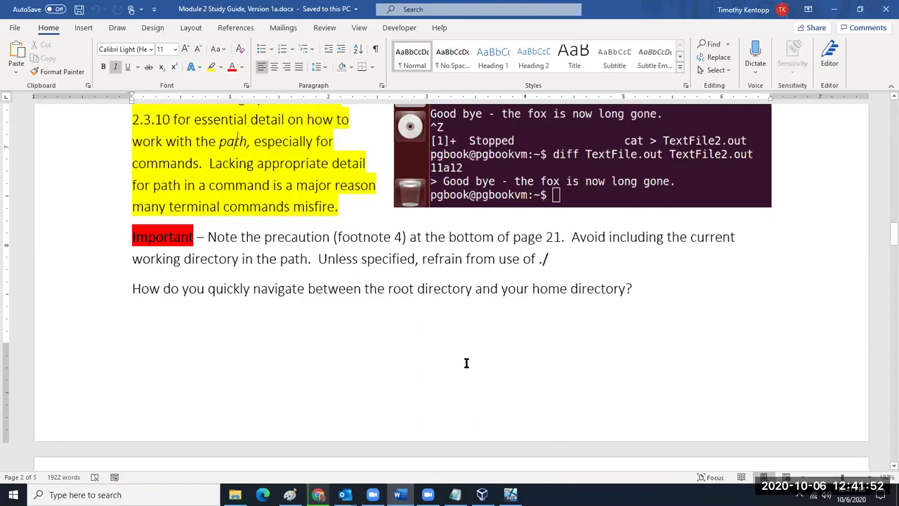
pyautogui.click(236, 495)
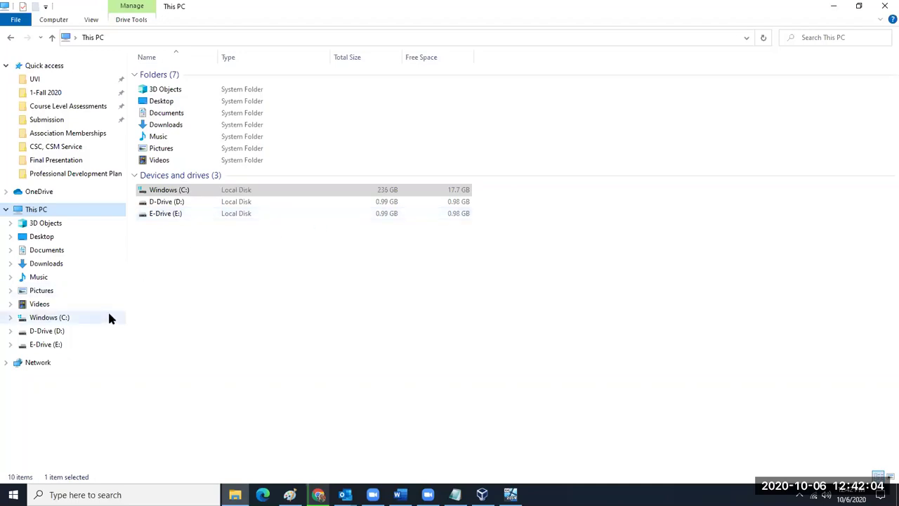
# Step: Select the Windows (C:) drive, view its root folders, and return to This PC
pyautogui.click(176, 191)
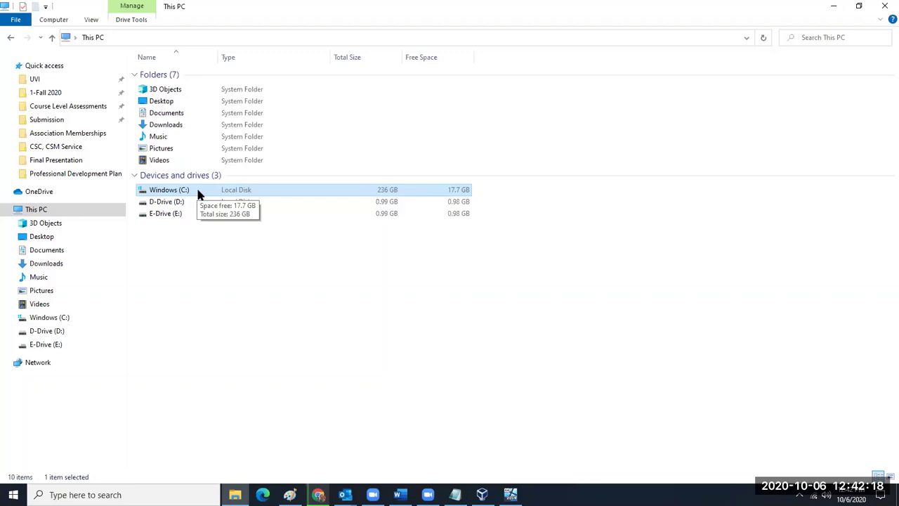
pyautogui.click(198, 189)
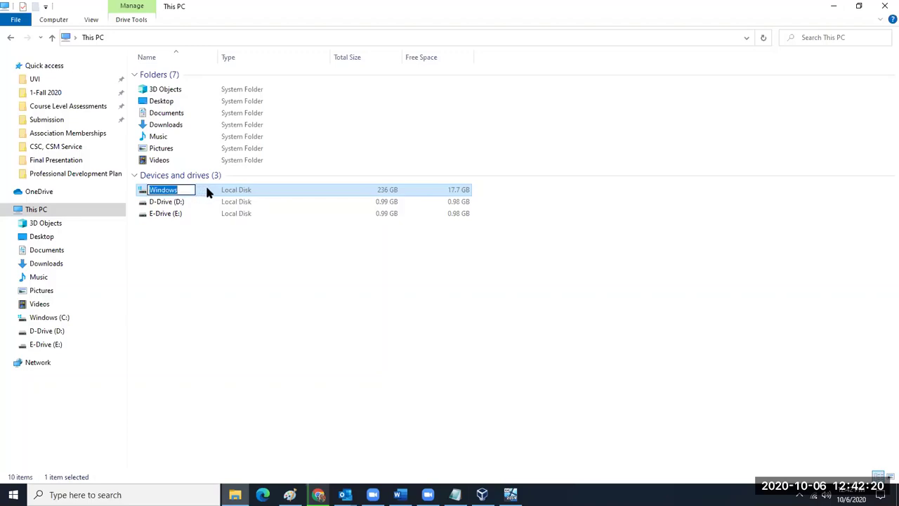
pyautogui.press('Escape')
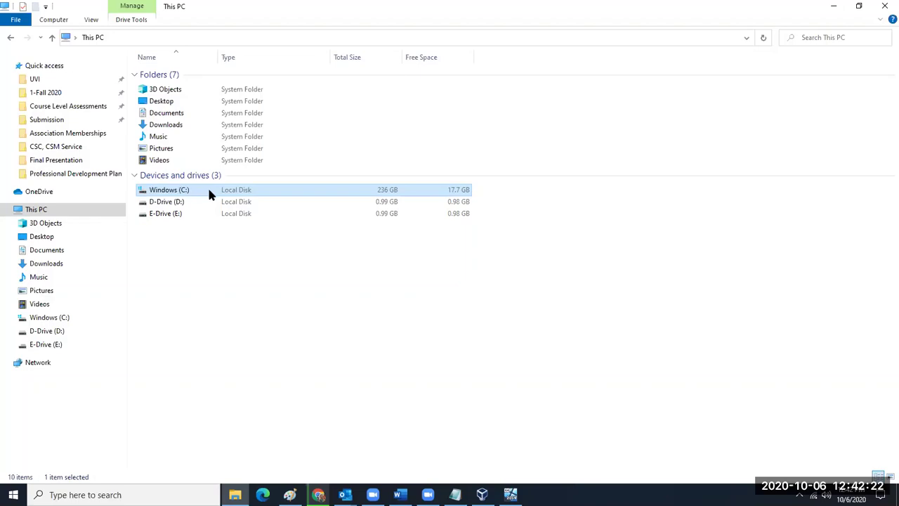
pyautogui.click(61, 320)
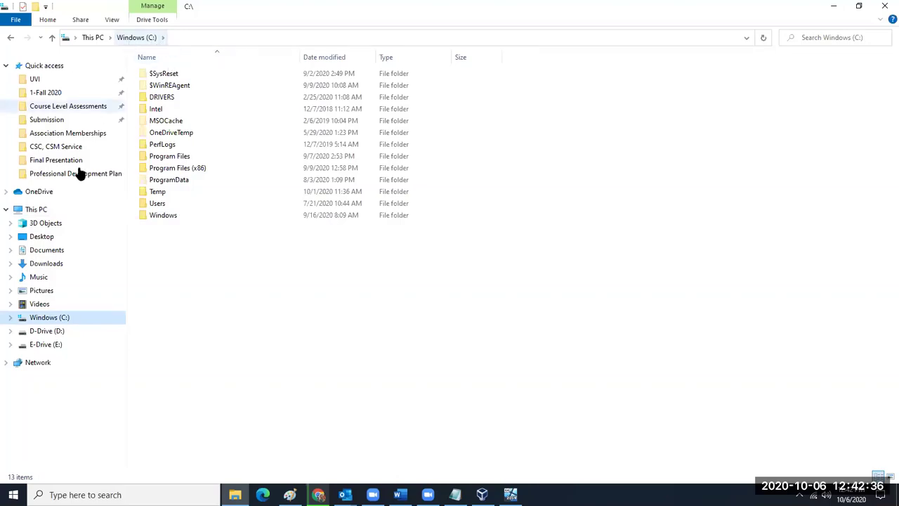
pyautogui.click(68, 209)
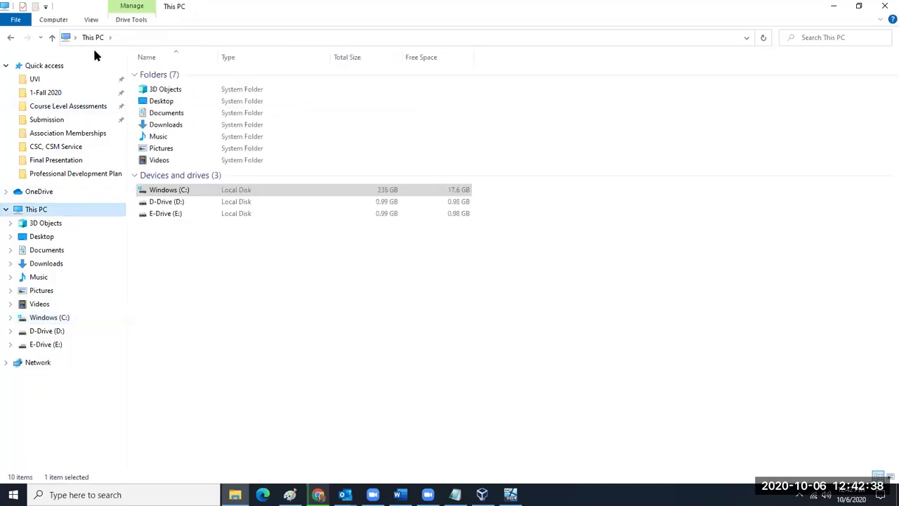
# Step: In Folder Options, keep hidden files, folders, and drives shown, keep Hide empty drives off, and apply the settings
pyautogui.click(92, 21)
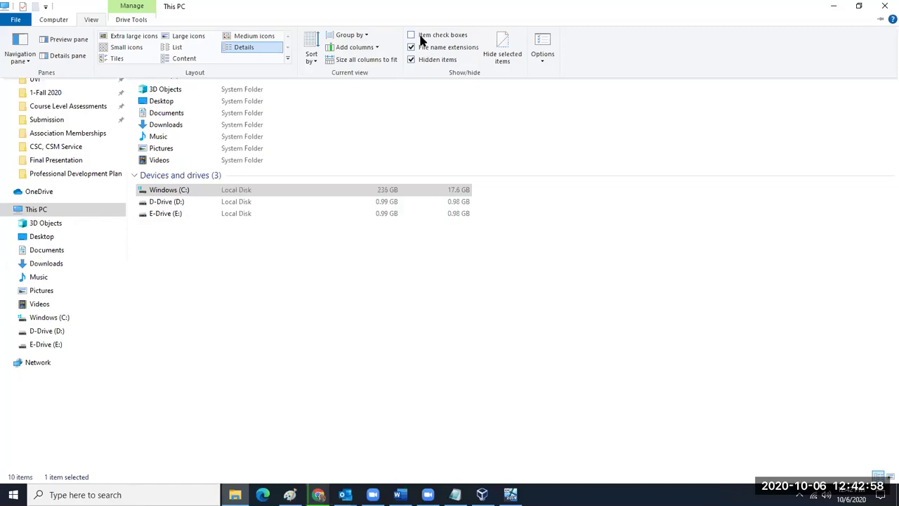
pyautogui.click(545, 63)
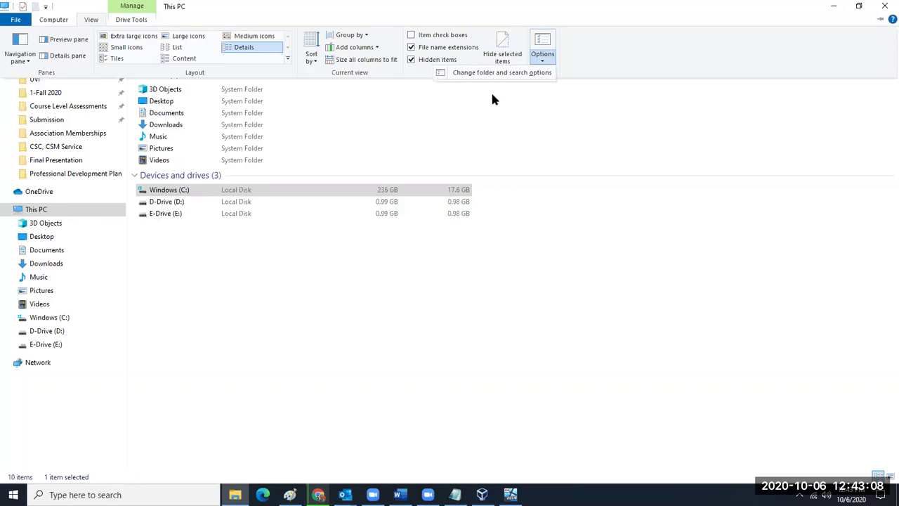
pyautogui.click(511, 73)
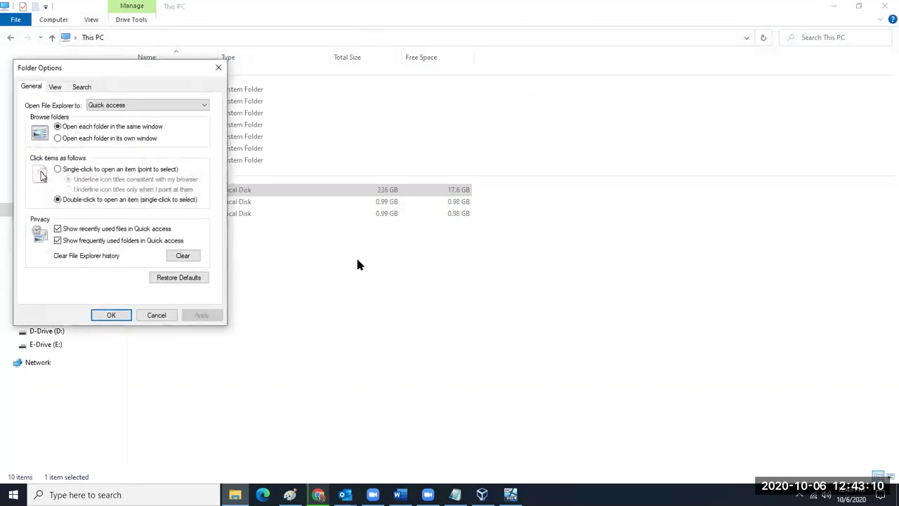
pyautogui.click(61, 89)
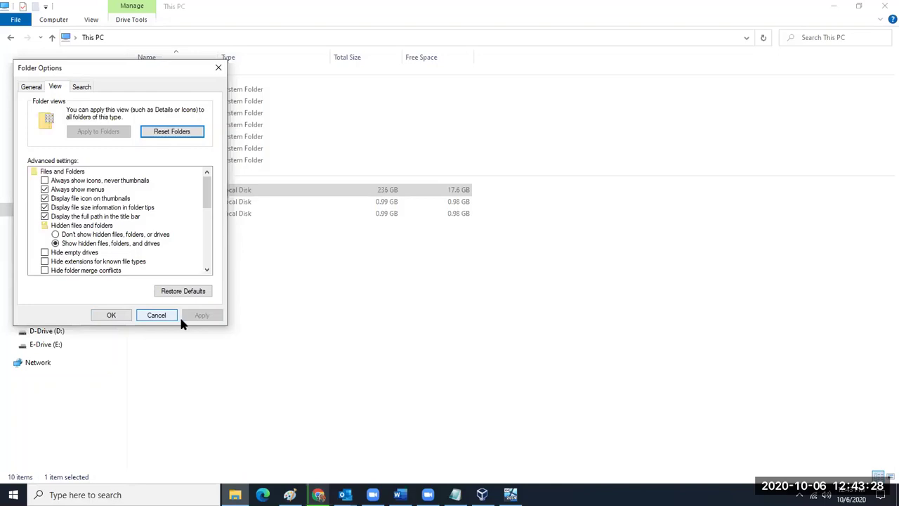
pyautogui.click(84, 245)
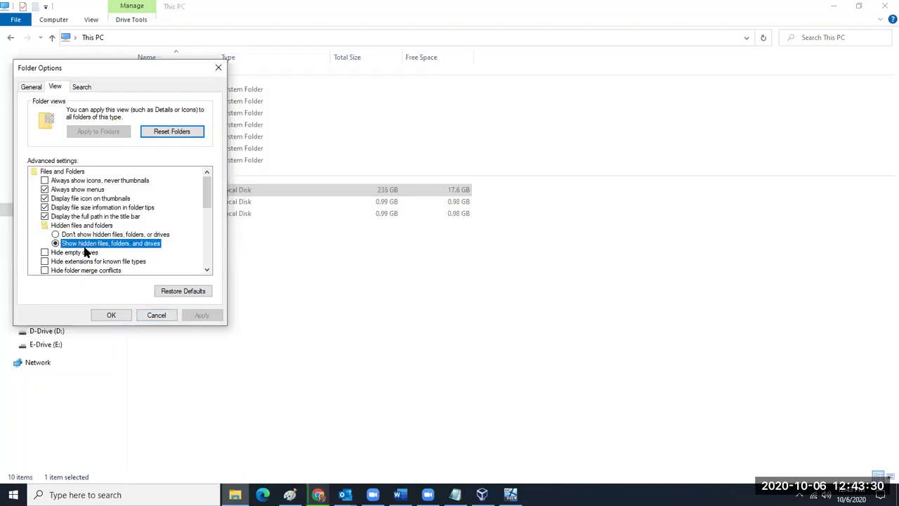
pyautogui.click(86, 253)
pyautogui.click(85, 253)
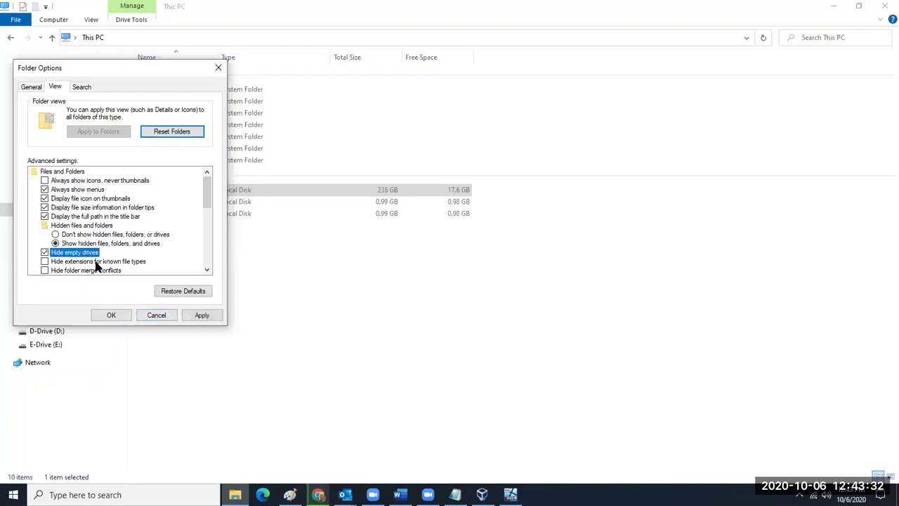
pyautogui.click(194, 316)
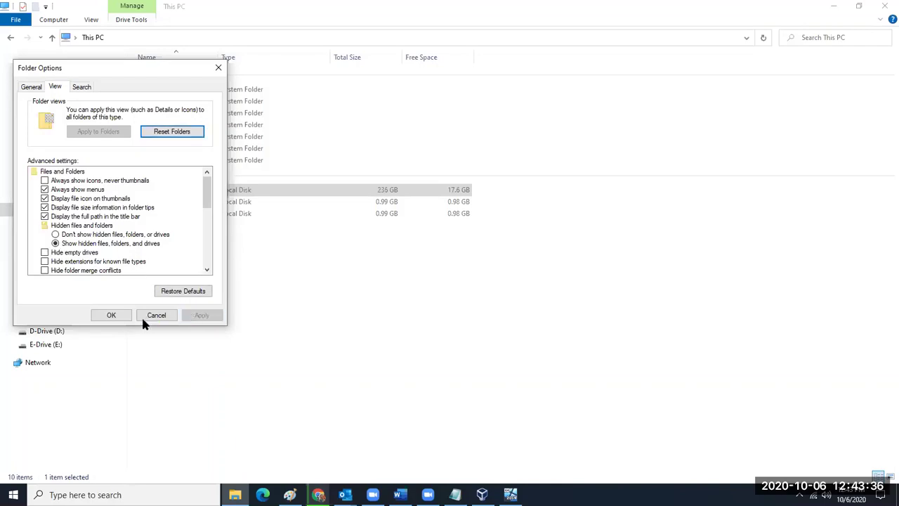
pyautogui.click(113, 316)
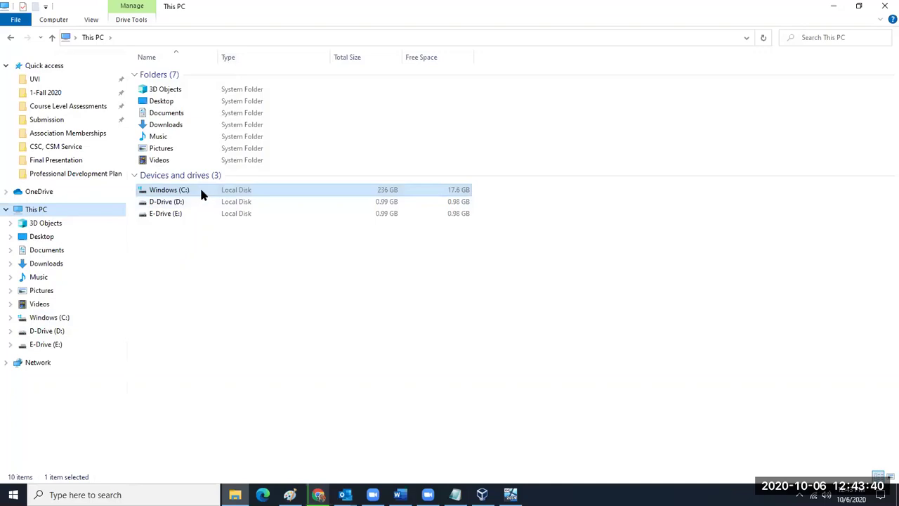
# Step: Open the root of the Windows (C:) drive, reveal its full path, and highlight the backslash after C:
pyautogui.doubleClick(199, 190)
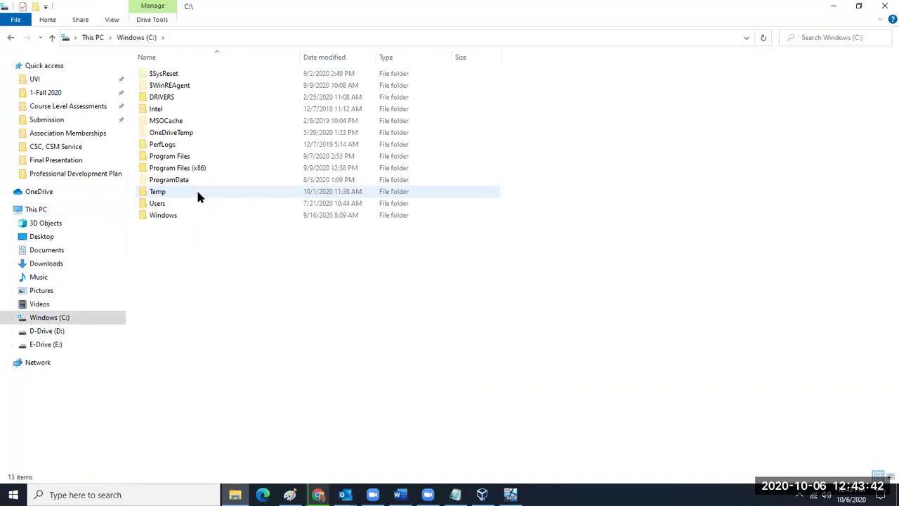
pyautogui.click(68, 320)
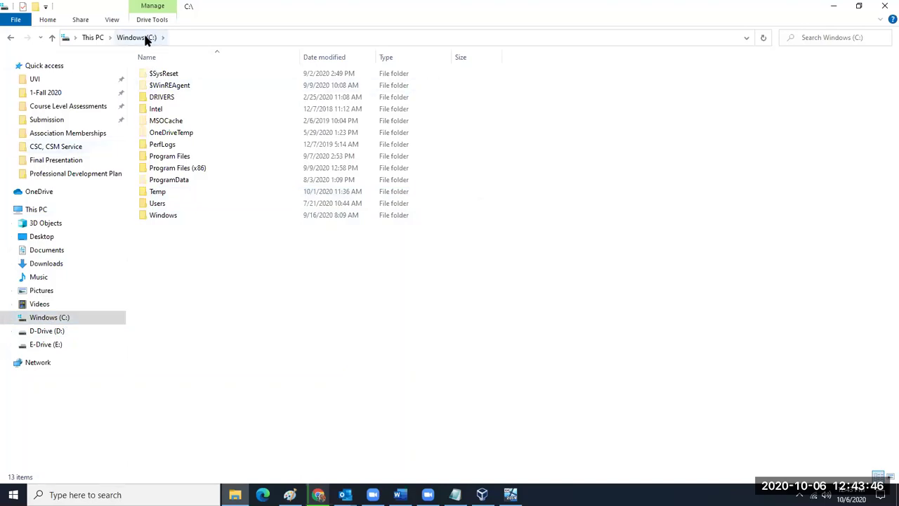
pyautogui.click(190, 35)
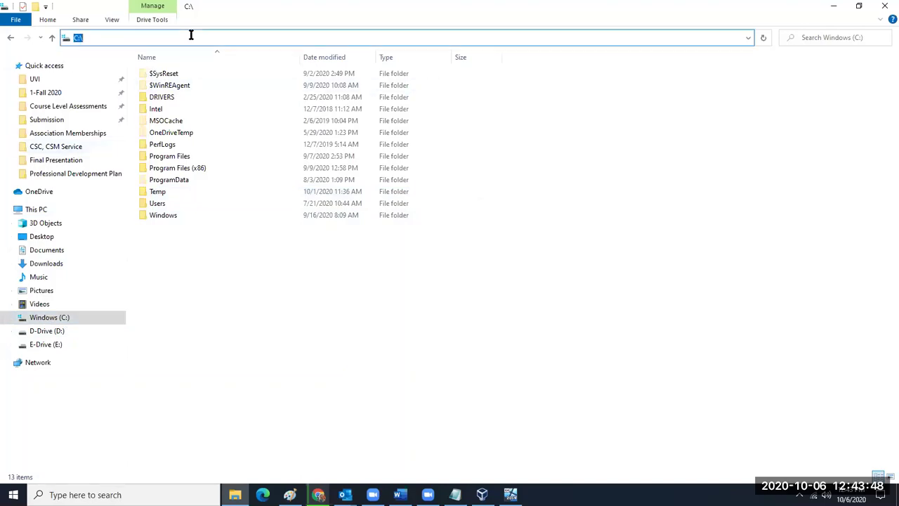
pyautogui.click(78, 37)
pyautogui.doubleClick(76, 37)
pyautogui.click(89, 37)
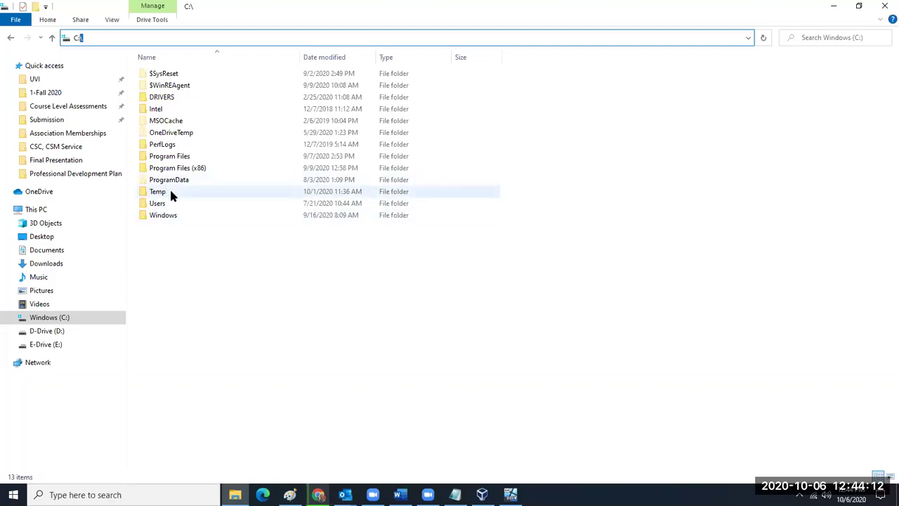
pyautogui.moveTo(172, 194)
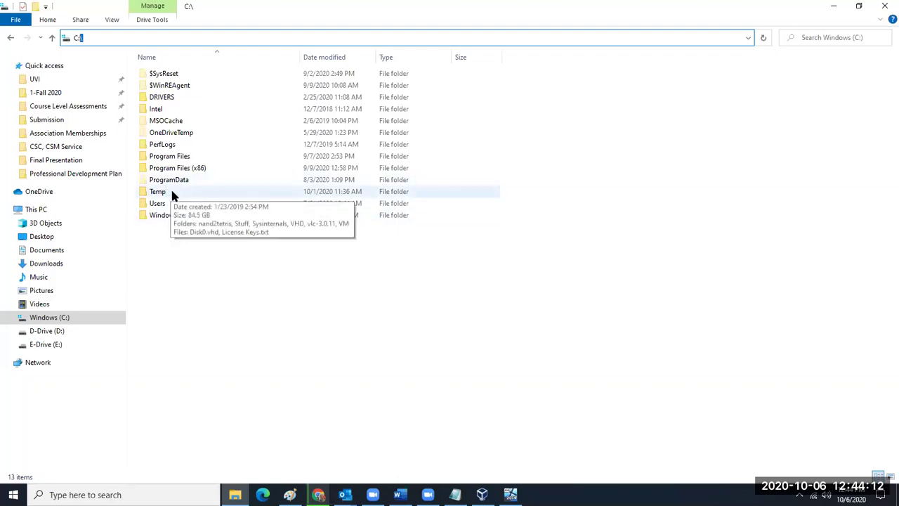
# Step: Select the Temp folder in the root of the C: drive, reveal the full path C:\, and highlight its backslash
pyautogui.click(80, 36)
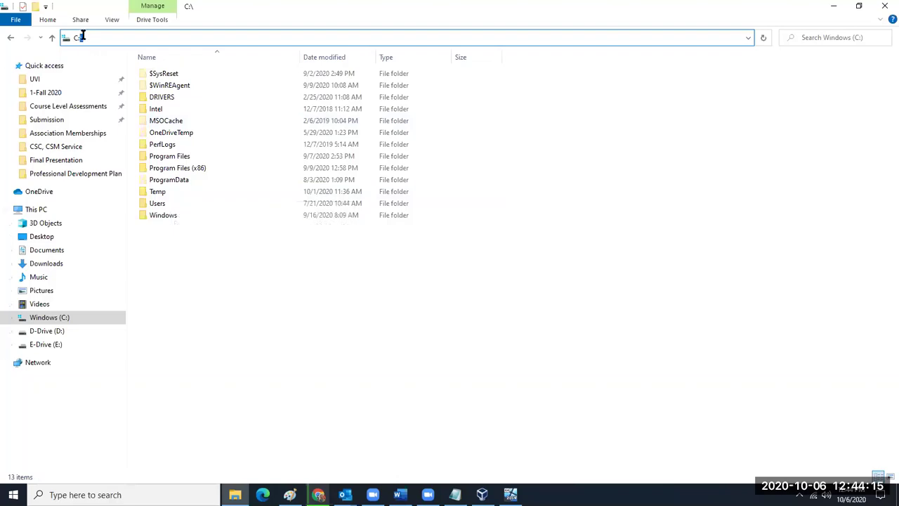
pyautogui.click(168, 194)
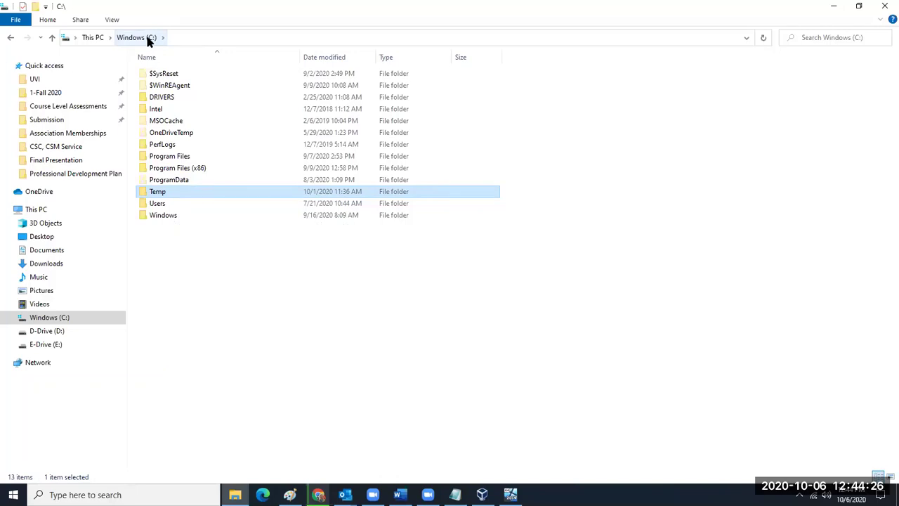
pyautogui.click(199, 38)
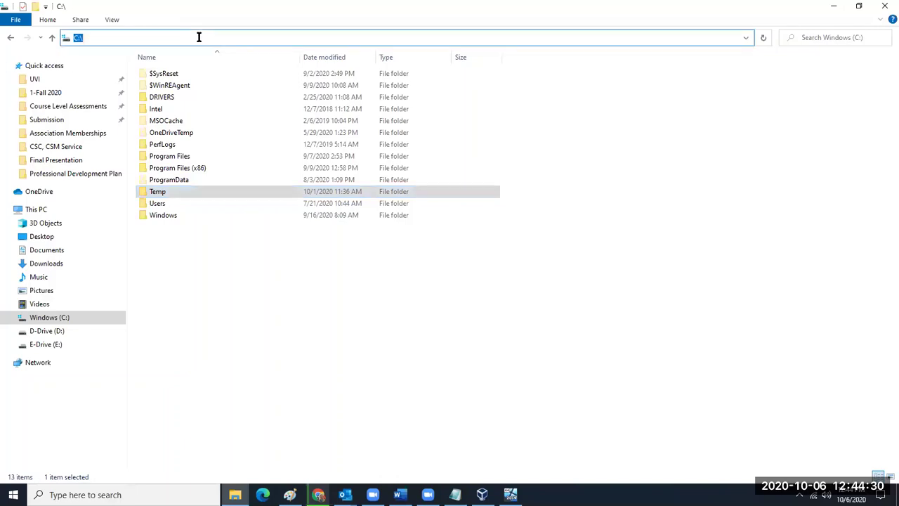
pyautogui.click(123, 37)
pyautogui.press('BackSpace')
pyautogui.press('BackSpace')
pyautogui.press('BackSpace')
pyautogui.write('C:\\')
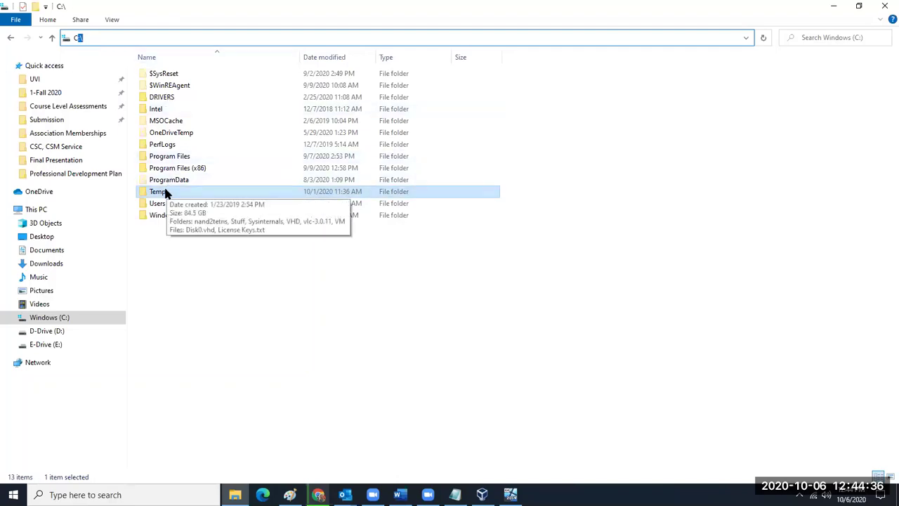
pyautogui.press('Return')
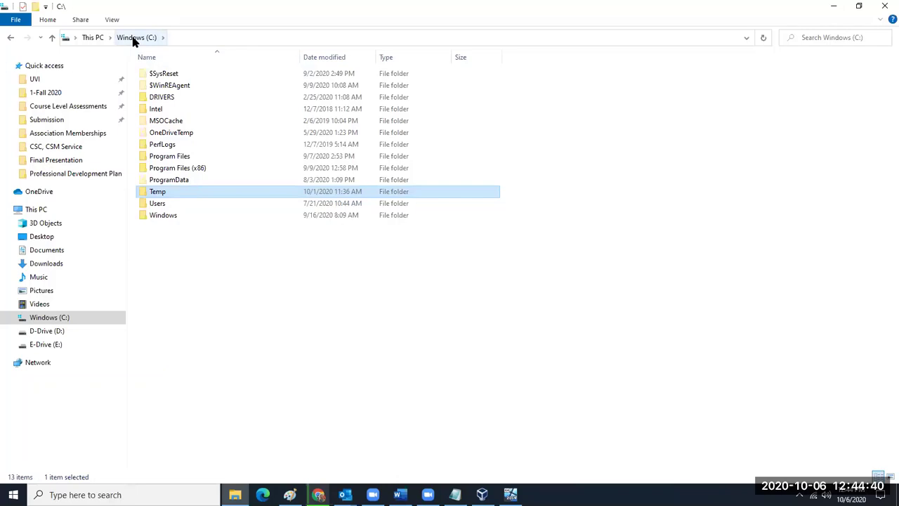
# Step: Highlight the root backslash in the path again, view the Temp folder's details, and select the Windows folder
pyautogui.click(168, 38)
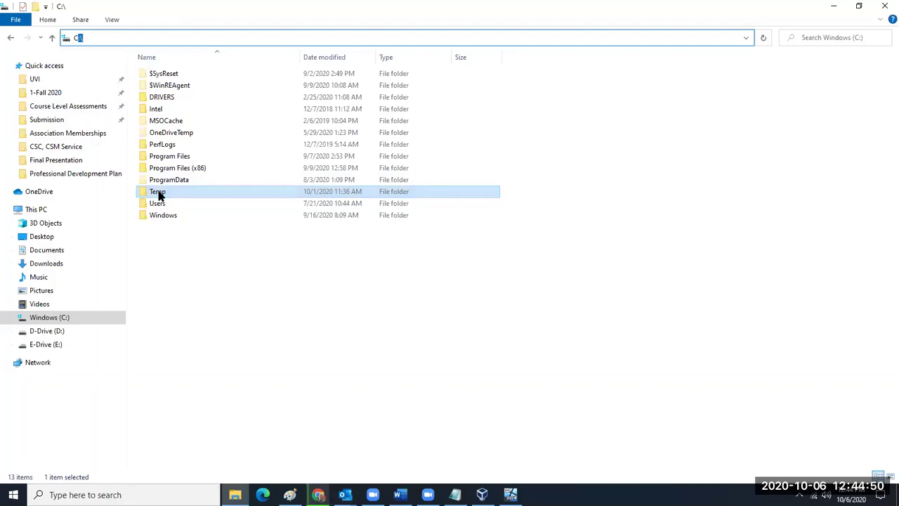
pyautogui.moveTo(181, 193)
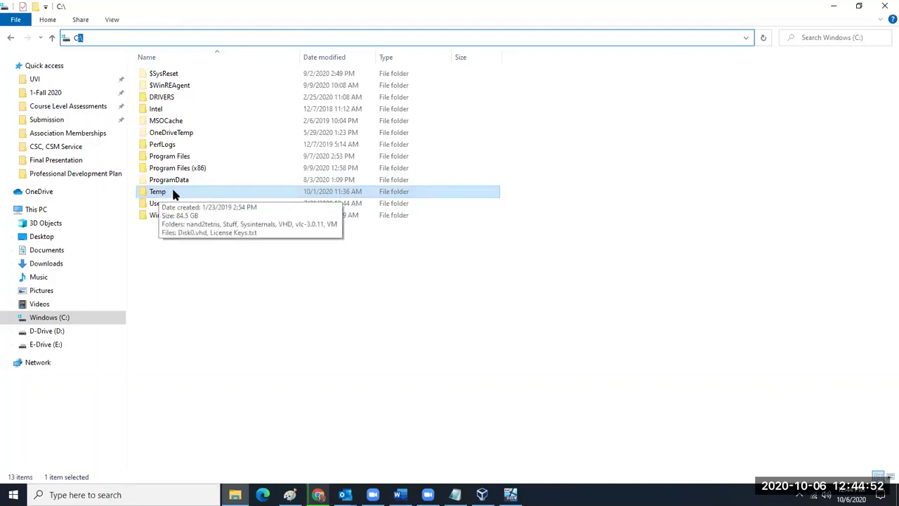
pyautogui.click(190, 236)
pyautogui.click(195, 216)
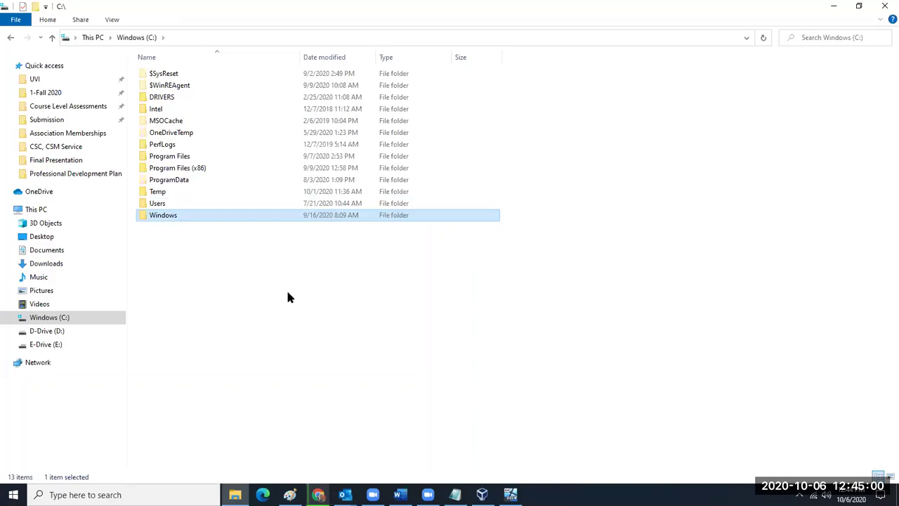
# Step: Open the Windows folder, reveal its full path C:\Windows, and highlight the folder name after the root backslash
pyautogui.doubleClick(194, 218)
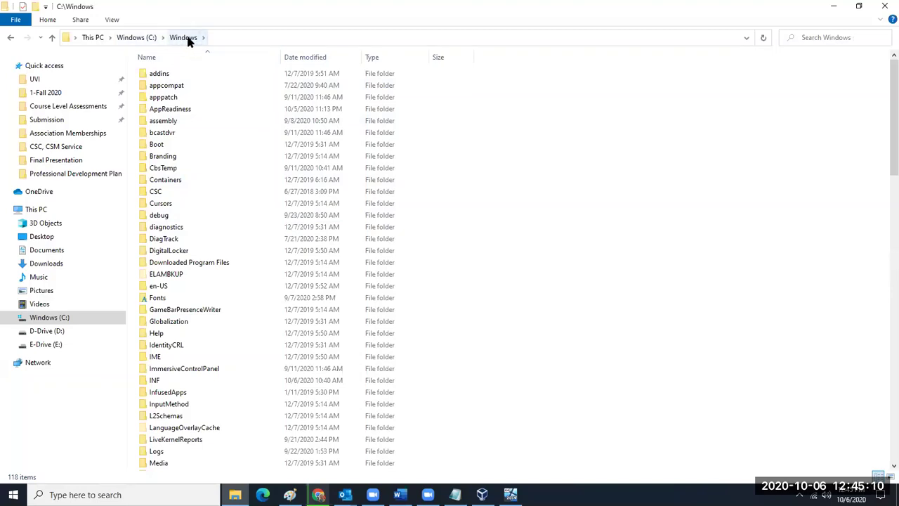
pyautogui.click(226, 36)
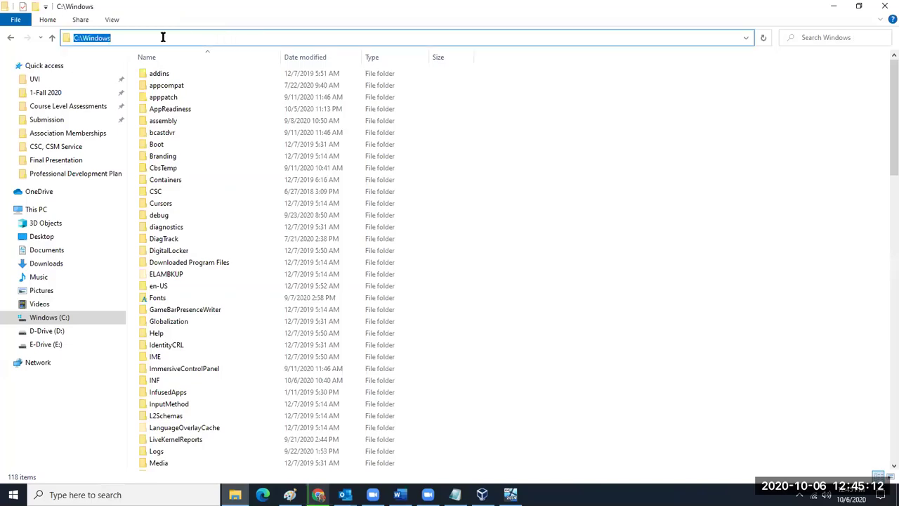
pyautogui.click(82, 38)
pyautogui.doubleClick(80, 37)
pyautogui.moveTo(114, 37); pyautogui.dragTo(85, 37)
pyautogui.click(117, 37)
pyautogui.moveTo(114, 37); pyautogui.dragTo(84, 37)
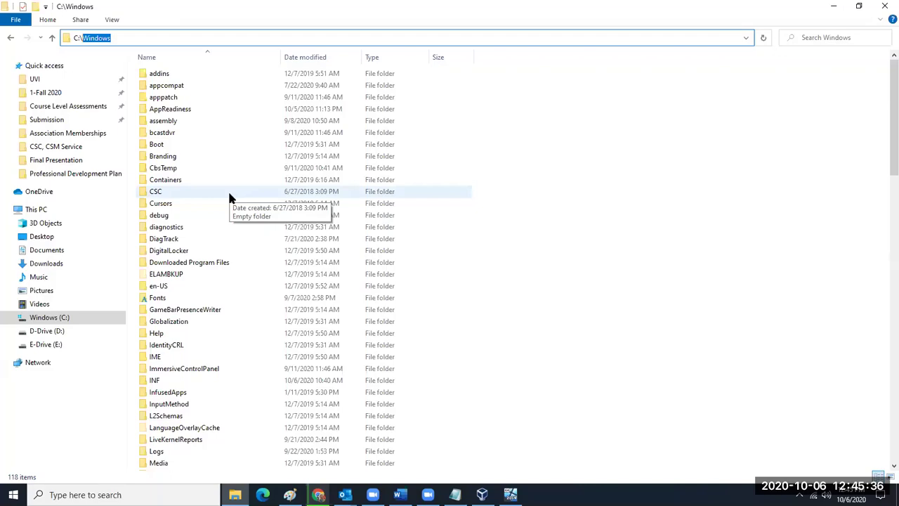
# Step: Look through the Windows folder's contents and highlight the C:\ root portion of its path
pyautogui.click(80, 37)
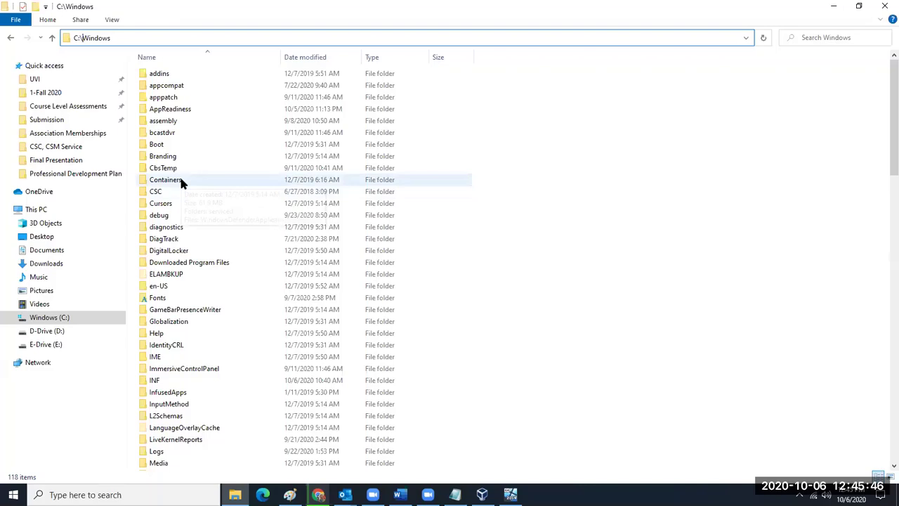
pyautogui.moveTo(179, 174)
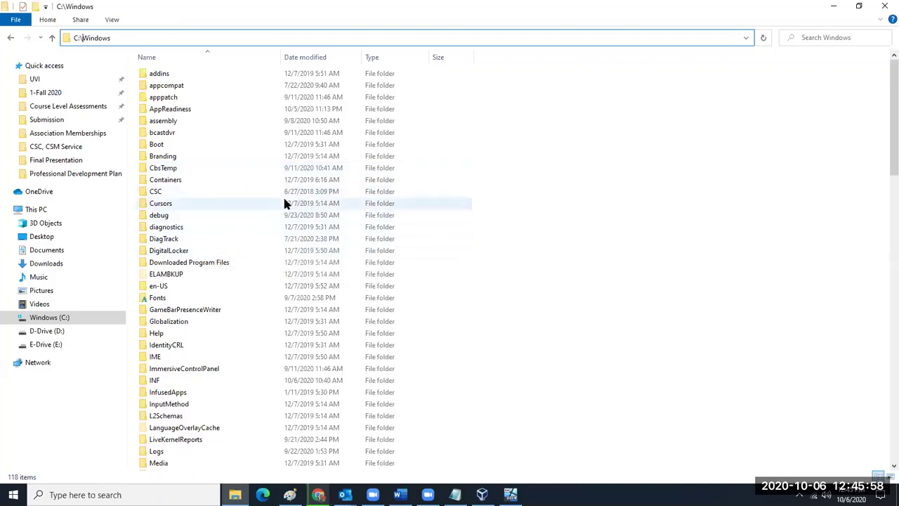
pyautogui.scroll(-2, 279, 216)
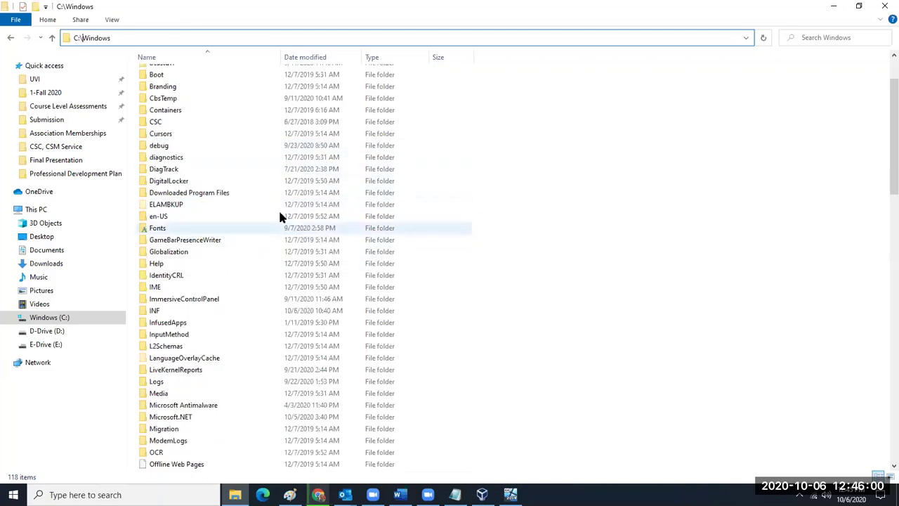
pyautogui.scroll(-1, 278, 204)
pyautogui.scroll(-4, 270, 184)
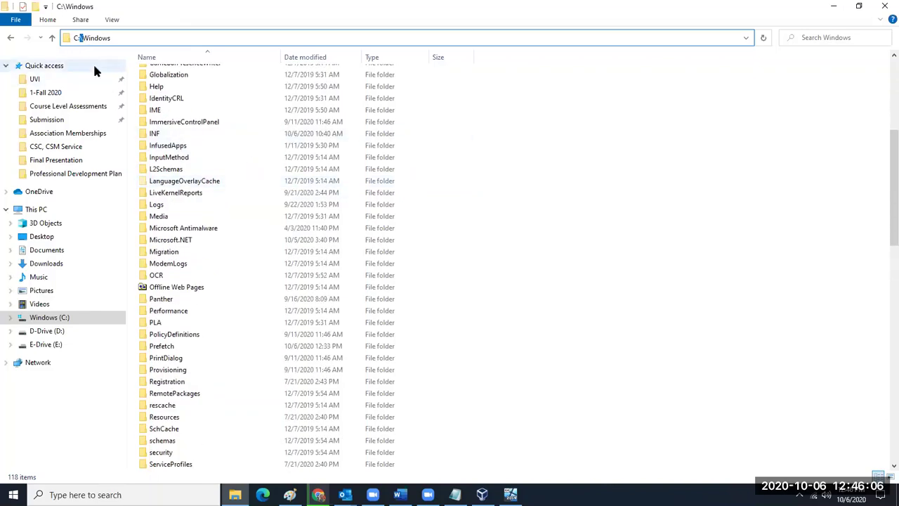
pyautogui.moveTo(82, 38); pyautogui.dragTo(70, 41)
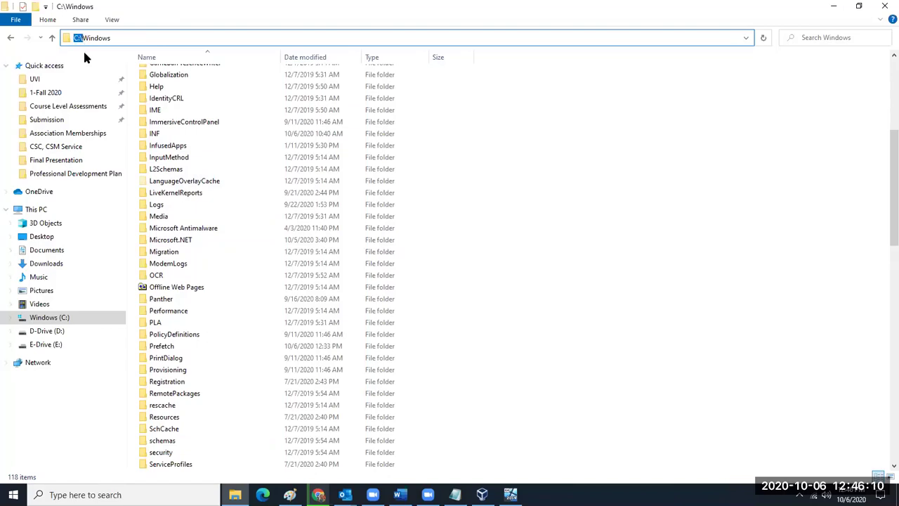
pyautogui.click(115, 37)
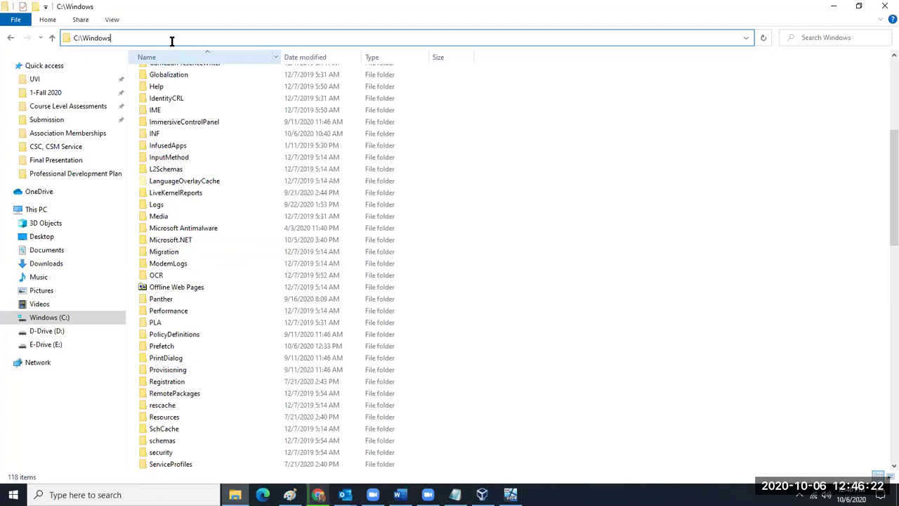
# Step: Highlight \Windows in the path, open the System32 subfolder, return to Windows, and open System32 again
pyautogui.doubleClick(97, 39)
pyautogui.scroll(-4, 225, 246)
pyautogui.scroll(-4, 226, 218)
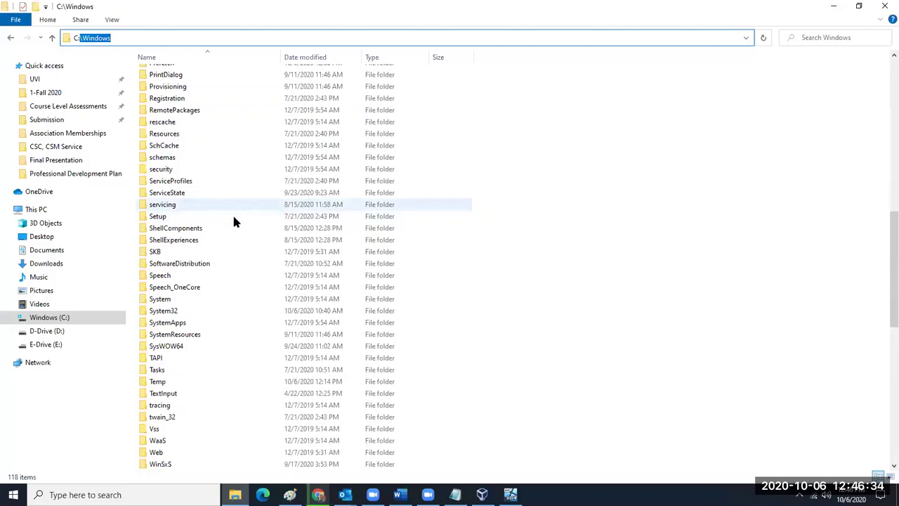
pyautogui.click(215, 312)
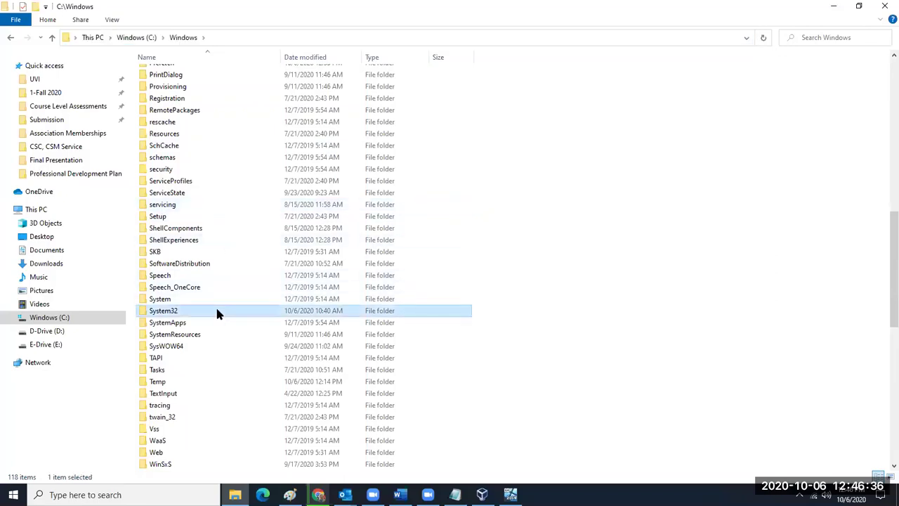
pyautogui.doubleClick(217, 312)
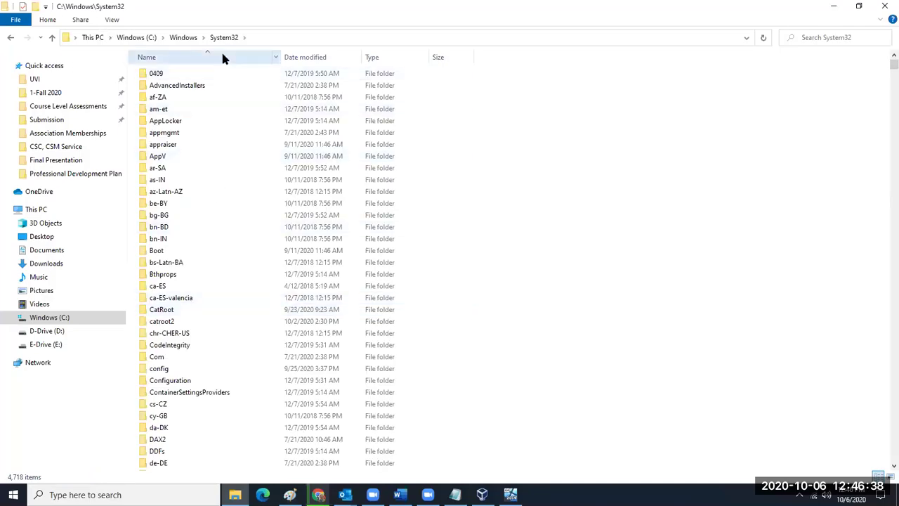
pyautogui.click(183, 38)
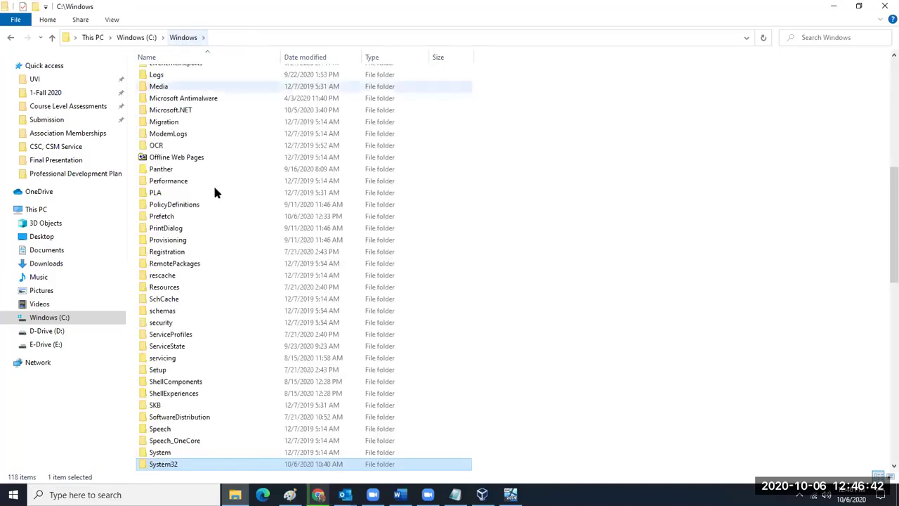
pyautogui.doubleClick(176, 464)
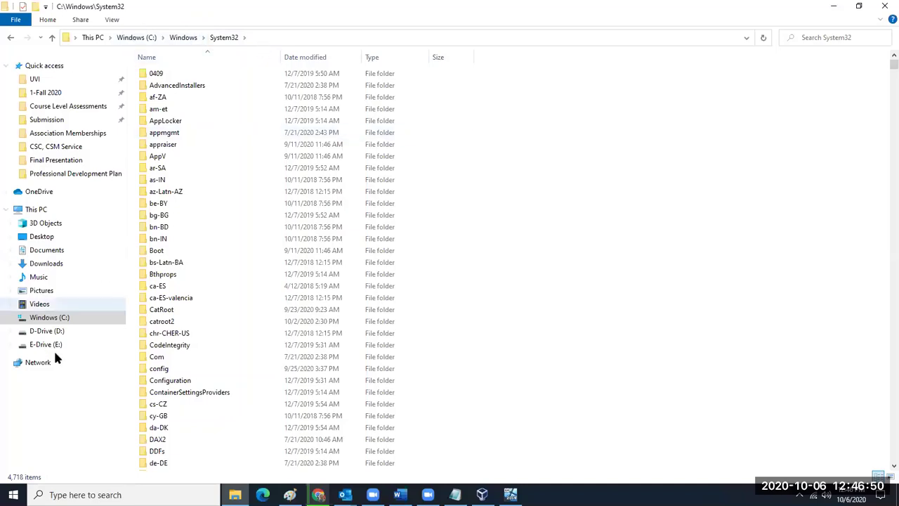
# Step: Open Command Prompt as administrator and move its window clear of the System32 path in File Explorer
pyautogui.click(33, 485)
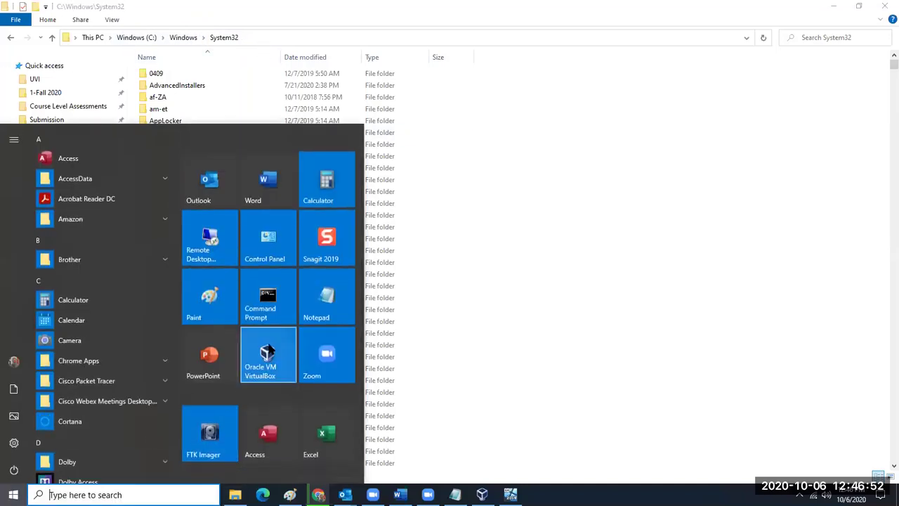
pyautogui.rightClick(277, 298)
pyautogui.moveTo(309, 349)
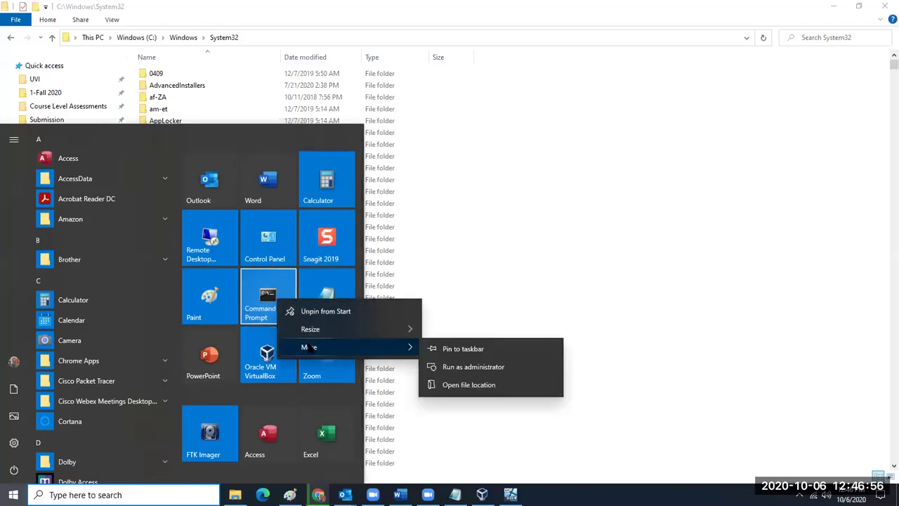
pyautogui.click(442, 371)
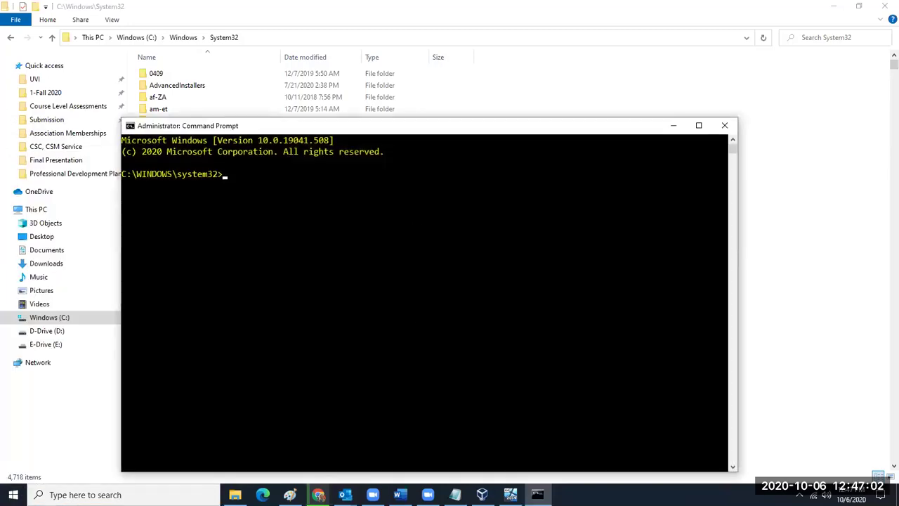
pyautogui.moveTo(434, 131); pyautogui.dragTo(534, 82)
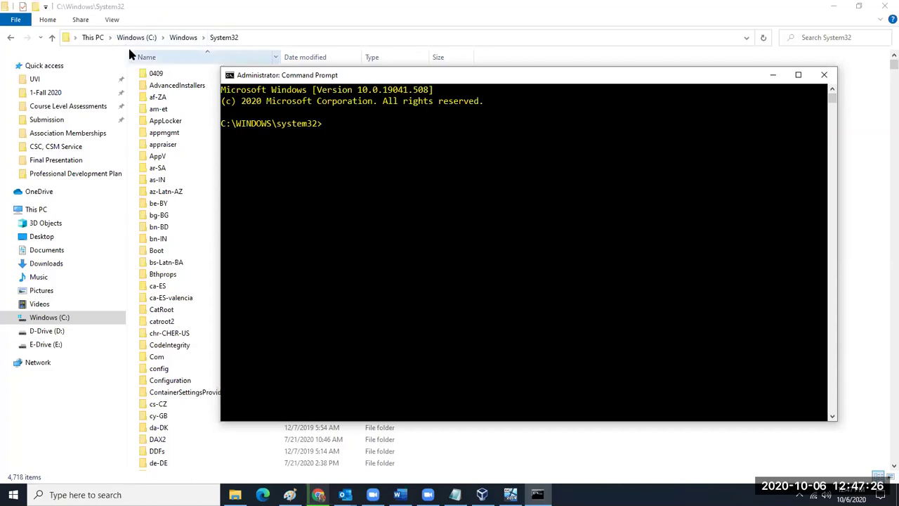
# Step: In File Explorer, open the Sysinternals folder inside Temp on the Windows (C:) drive
pyautogui.click(56, 320)
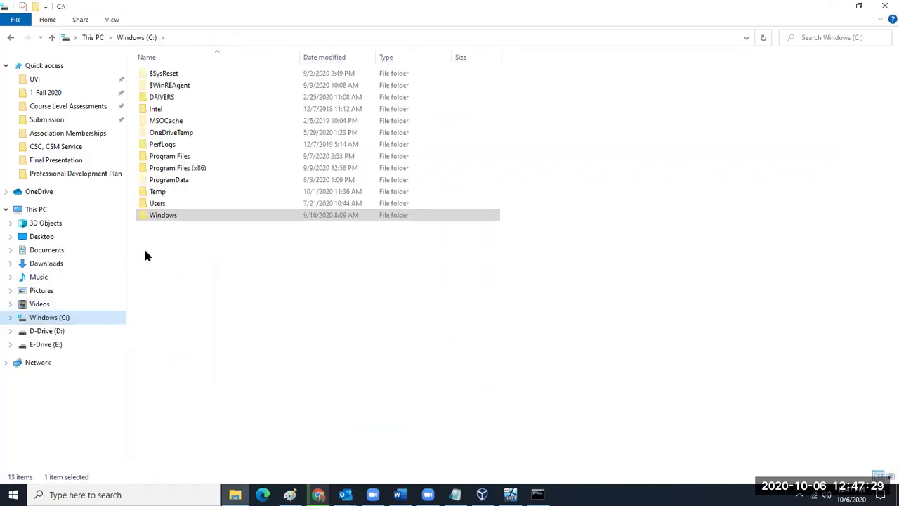
pyautogui.doubleClick(191, 192)
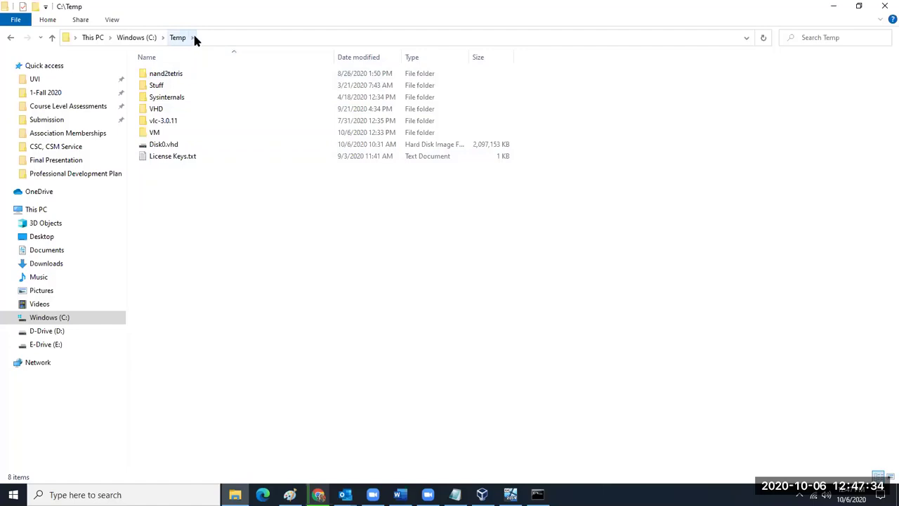
pyautogui.doubleClick(213, 95)
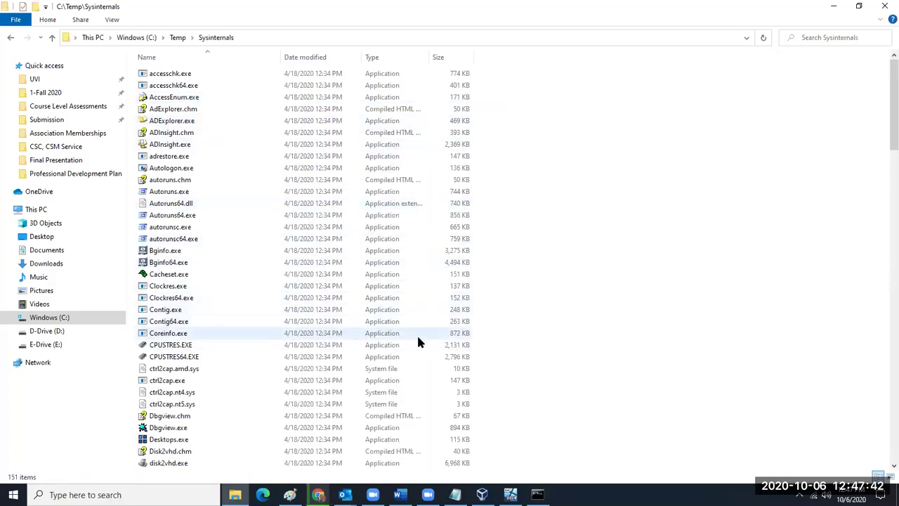
# Step: Highlight system32 in the Command Prompt path, and select Cacheset.exe in the Sysinternals folder in File Explorer
pyautogui.click(538, 495)
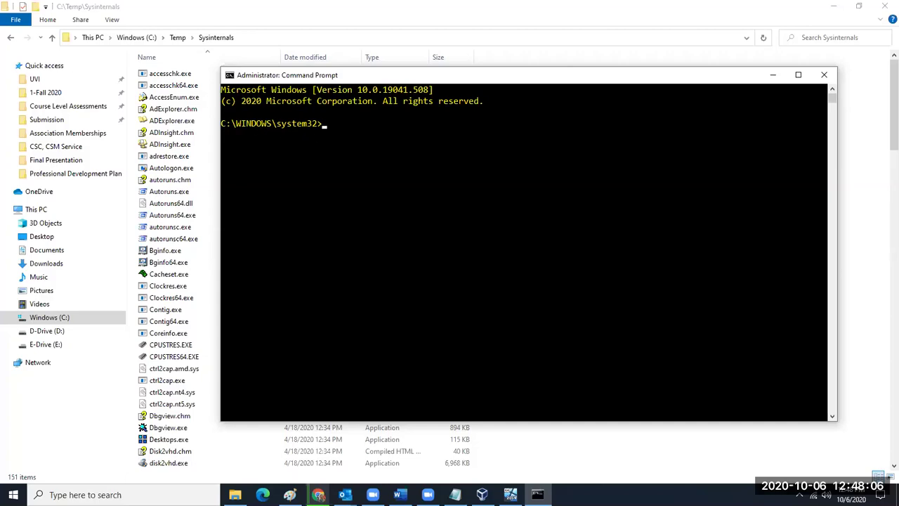
pyautogui.moveTo(277, 124); pyautogui.dragTo(317, 125)
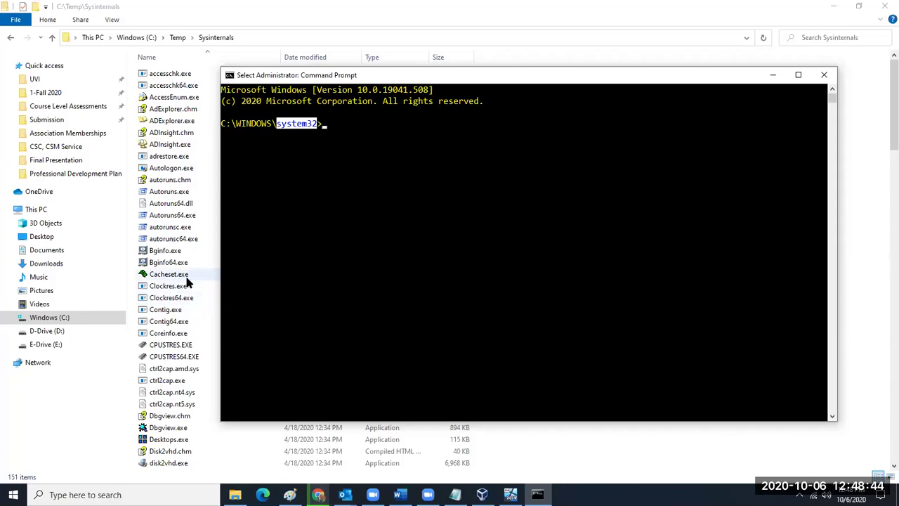
pyautogui.click(187, 278)
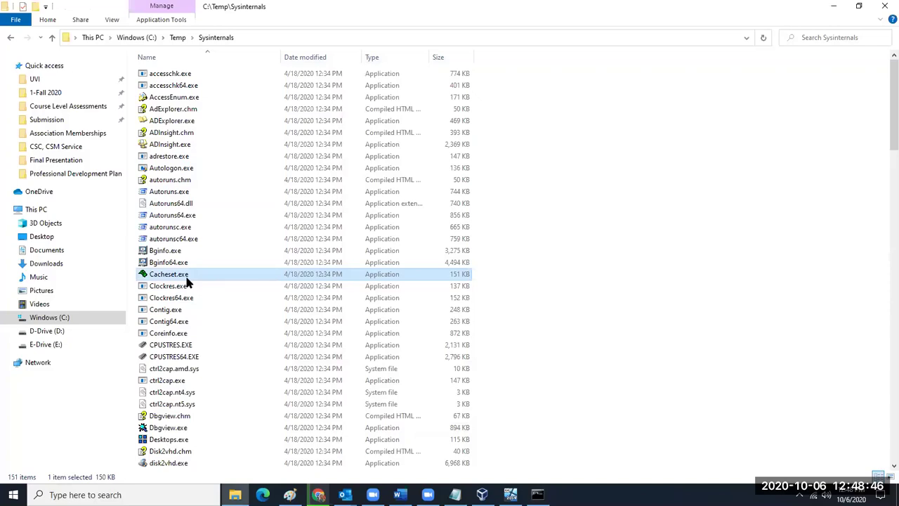
# Step: Switch to Command Prompt and try to run Cacheset from C:\WINDOWS\system32
pyautogui.click(537, 495)
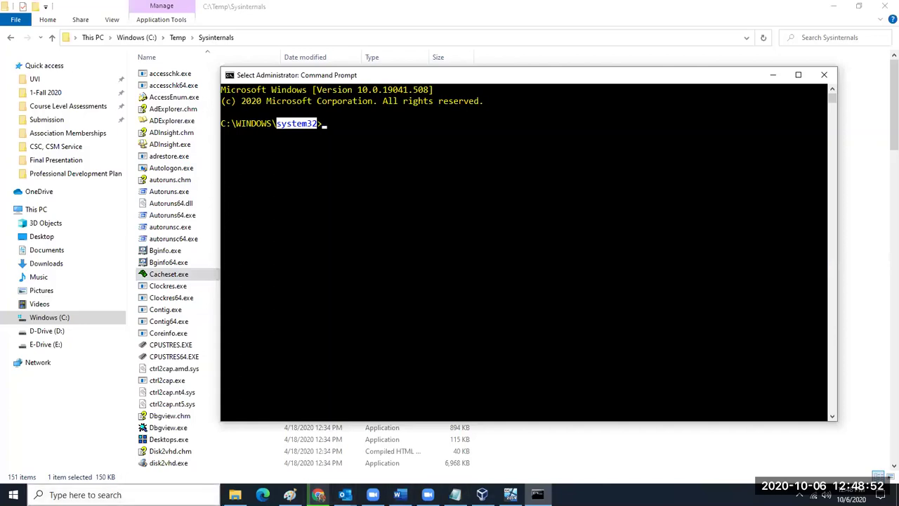
pyautogui.write('C')
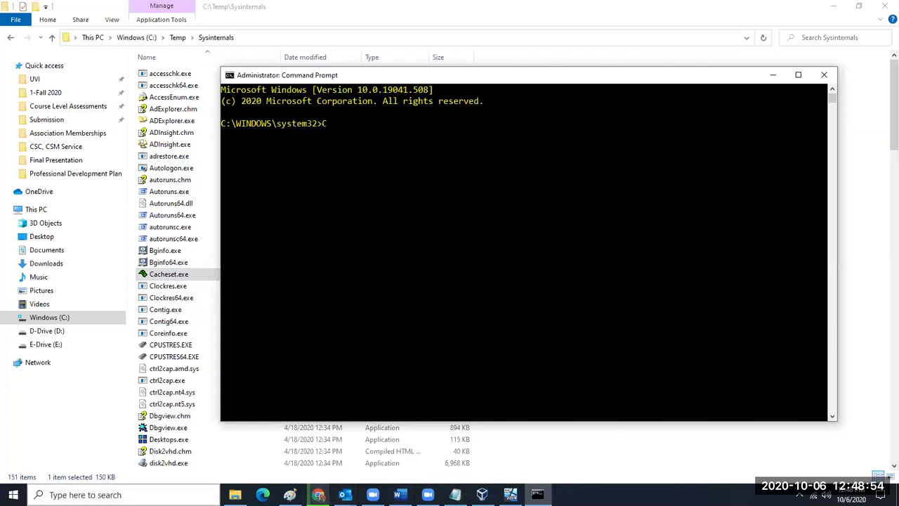
pyautogui.write('acheset')
pyautogui.press('Return')
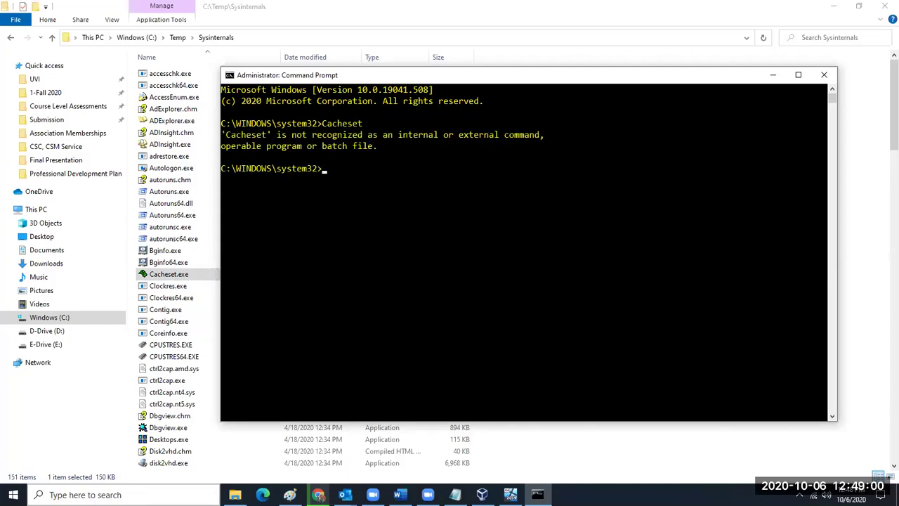
# Step: Try to run Cacheset.exe, with its file extension, from C:\WINDOWS\system32
pyautogui.press('Up')
pyautogui.write('.exe')
pyautogui.press('Return')
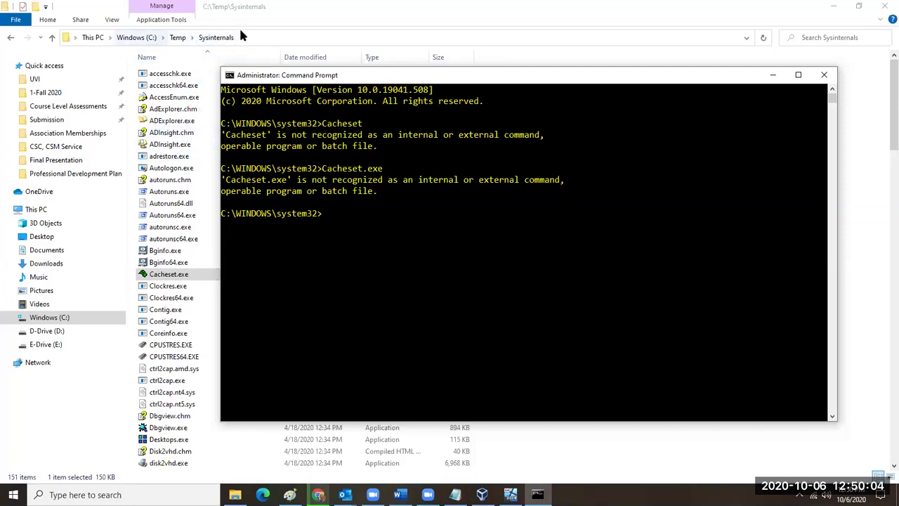
# Step: In File Explorer, copy the full path of the Sysinternals folder, C:\Temp\Sysinternals
pyautogui.click(295, 37)
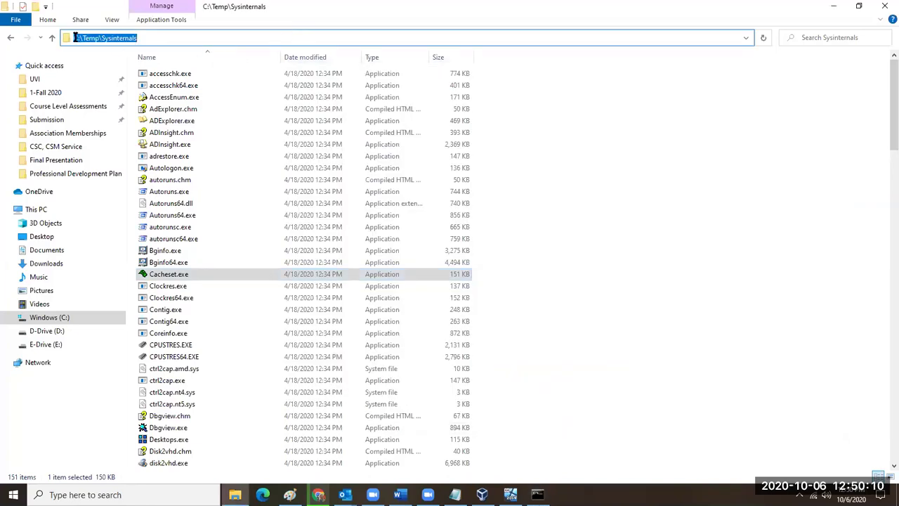
pyautogui.moveTo(75, 37); pyautogui.dragTo(144, 39)
pyautogui.hotkey('ctrl', 'c')
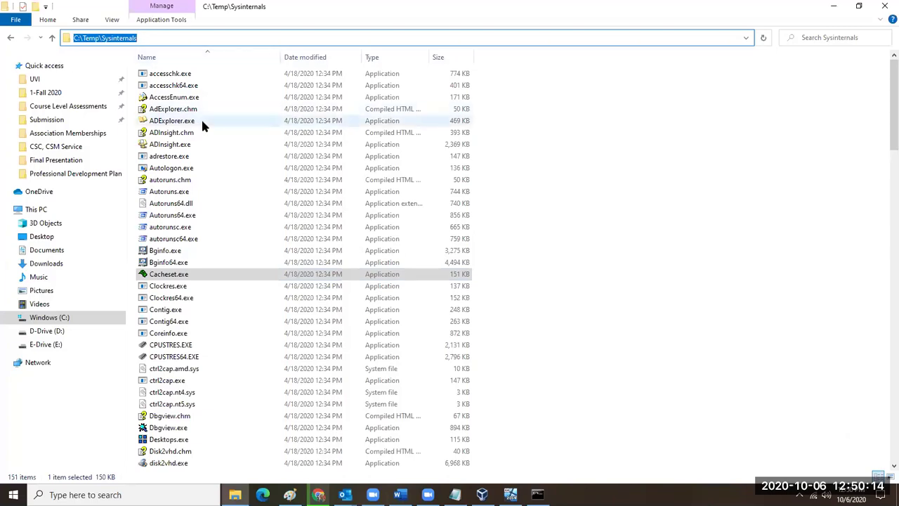
pyautogui.moveTo(204, 118)
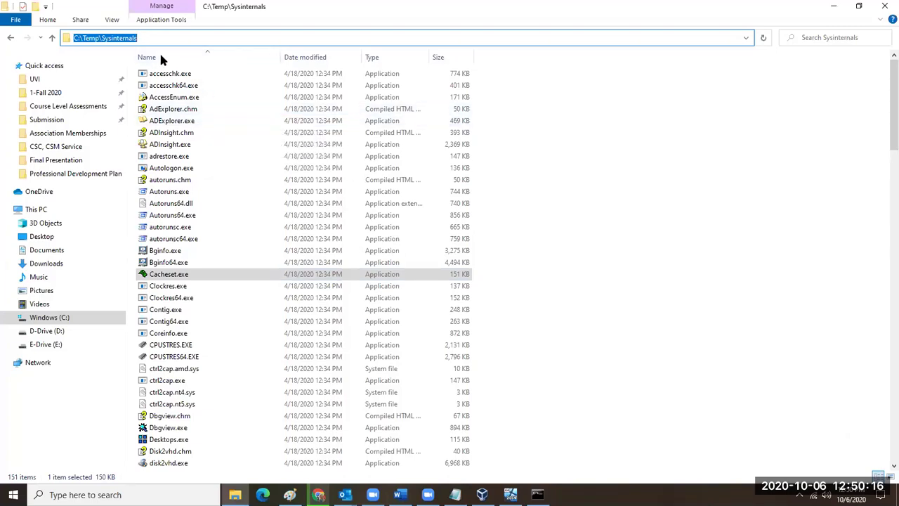
pyautogui.rightClick(123, 41)
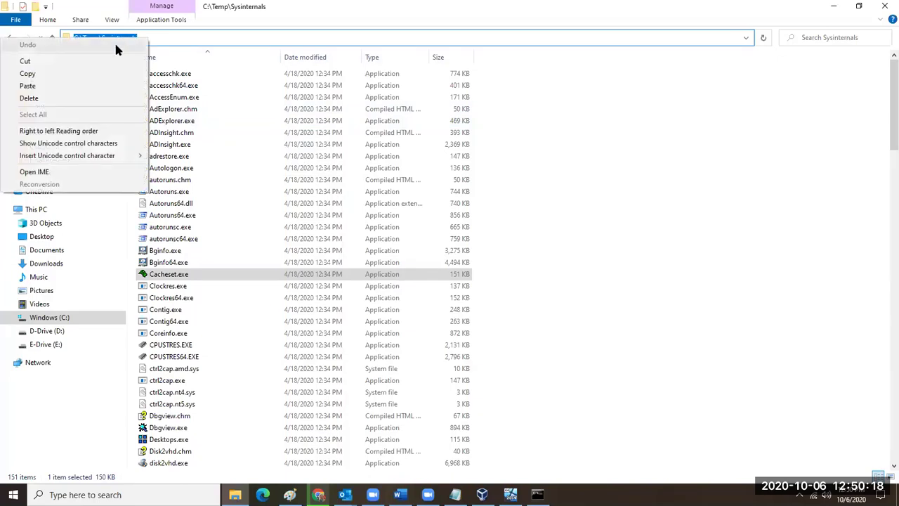
pyautogui.click(110, 73)
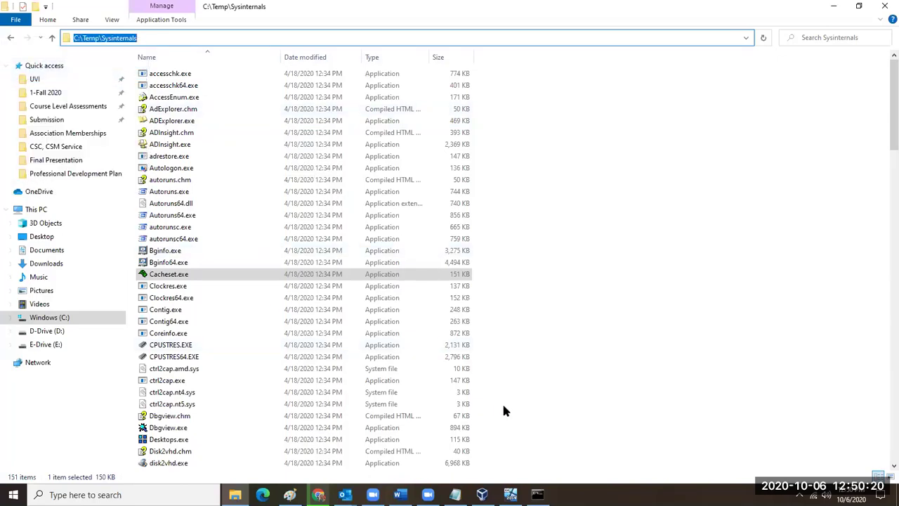
# Step: Switch to Command Prompt and enter the full program path C:\Temp\Sysinternals\Cacheset.exe at the prompt without running it
pyautogui.click(537, 493)
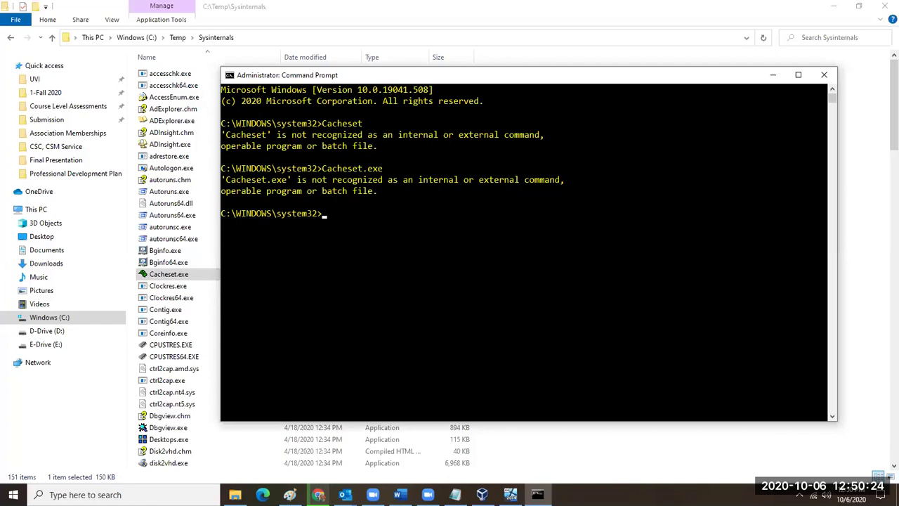
pyautogui.hotkey('ctrl', 'v')
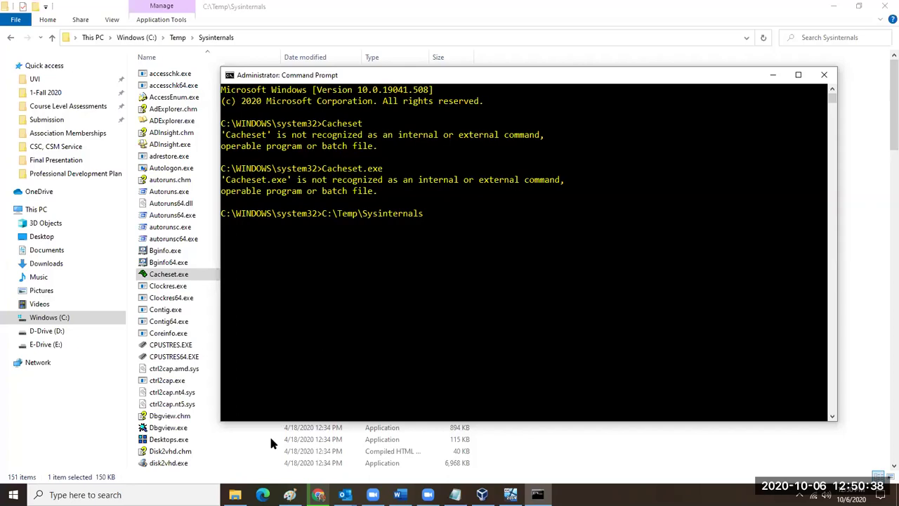
pyautogui.write('\\')
pyautogui.moveTo(372, 495)
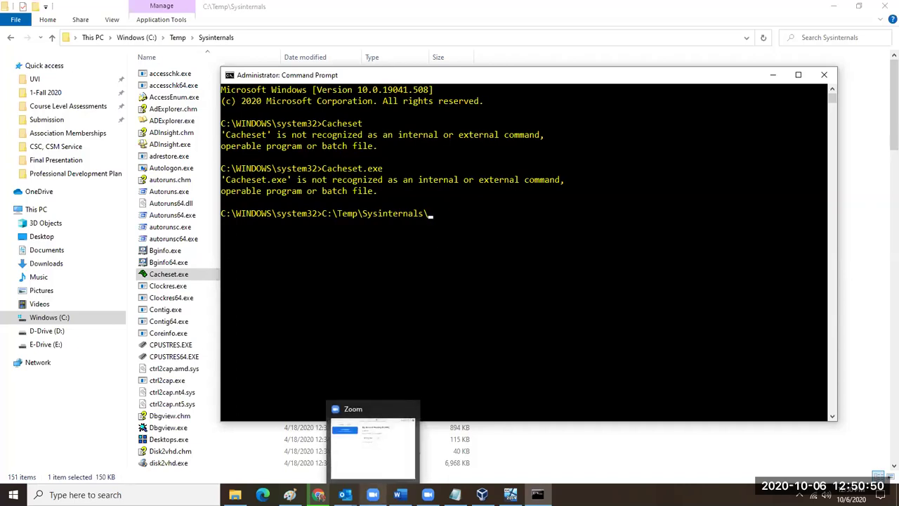
pyautogui.write('Cacheset.exe')
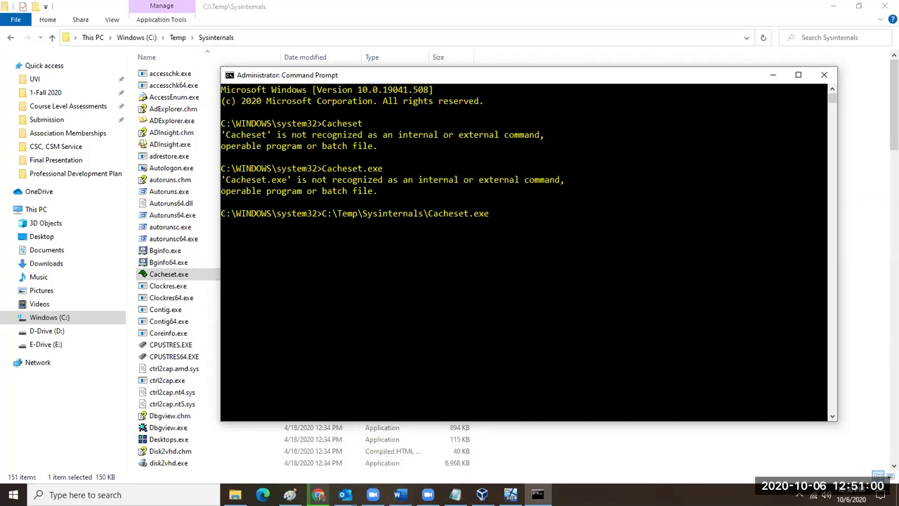
# Step: Examine the entered program path, highlighting the portion Sysinternals\Cacheset in Command Prompt
pyautogui.moveTo(322, 213); pyautogui.dragTo(490, 215)
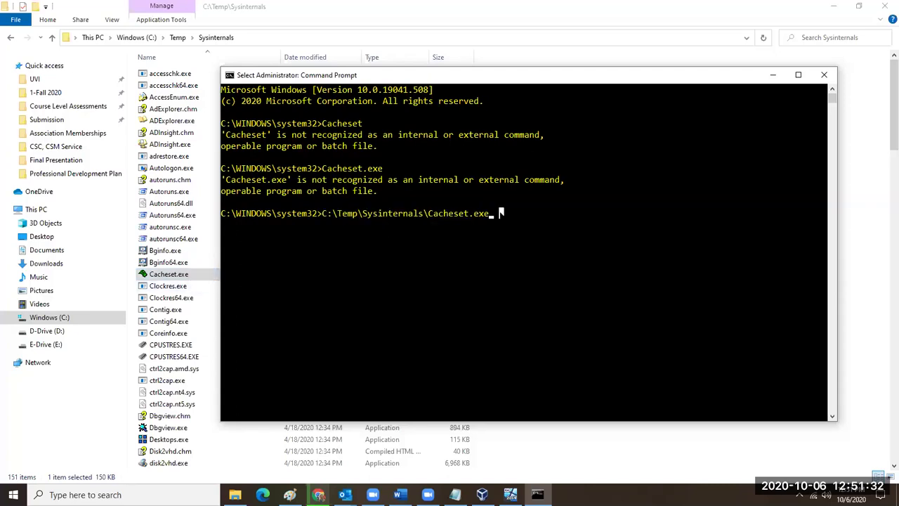
pyautogui.moveTo(318, 494)
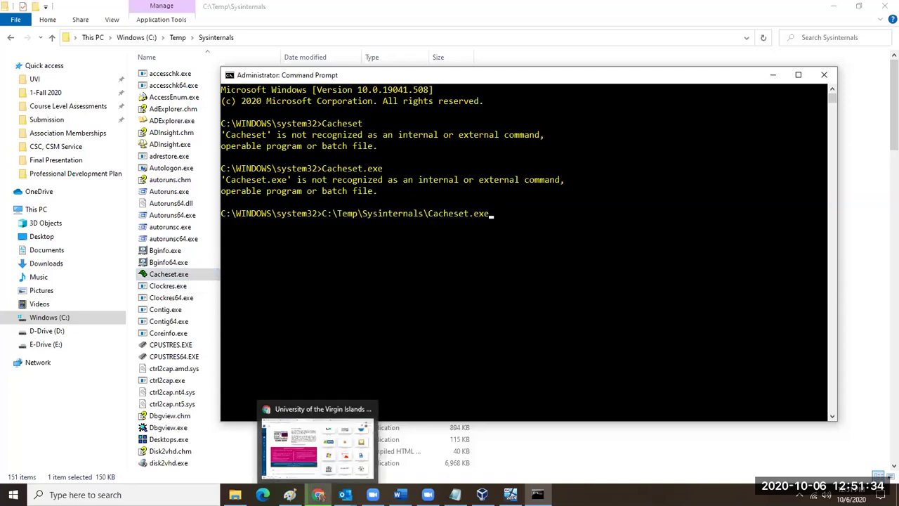
pyautogui.click(482, 290)
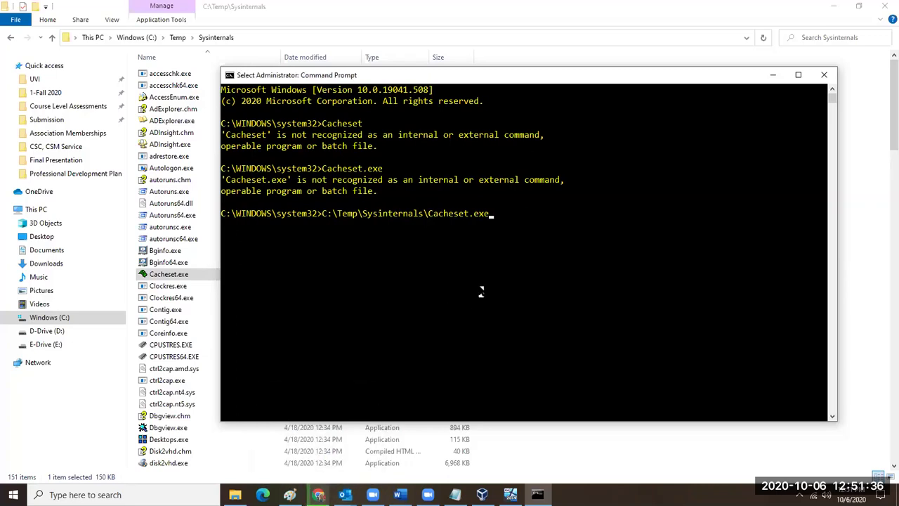
pyautogui.press('Escape')
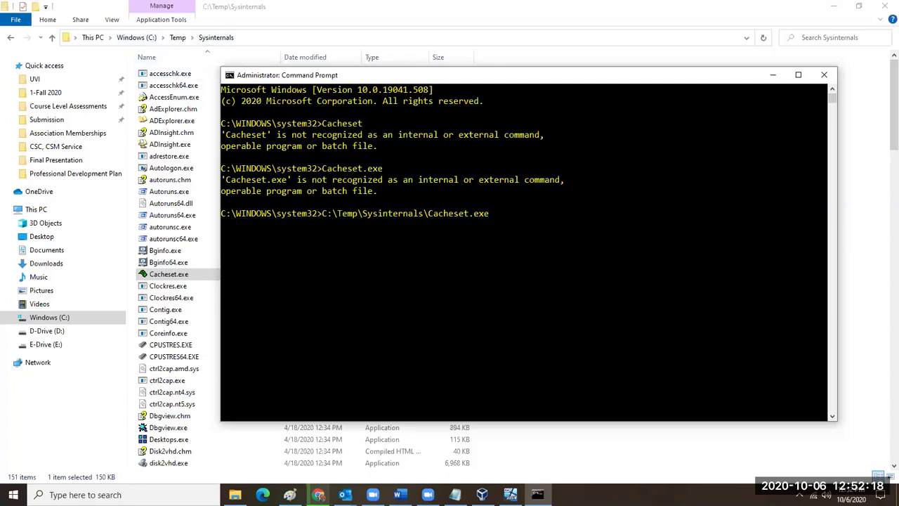
pyautogui.moveTo(363, 213); pyautogui.dragTo(468, 213)
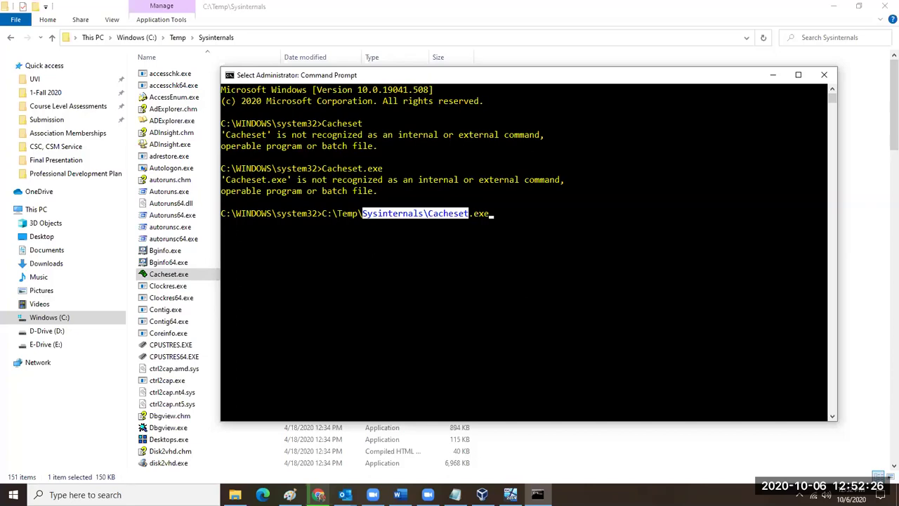
# Step: Minimize the Command Prompt window, open a second one as administrator, and move it clear of the File Explorer path
pyautogui.click(773, 74)
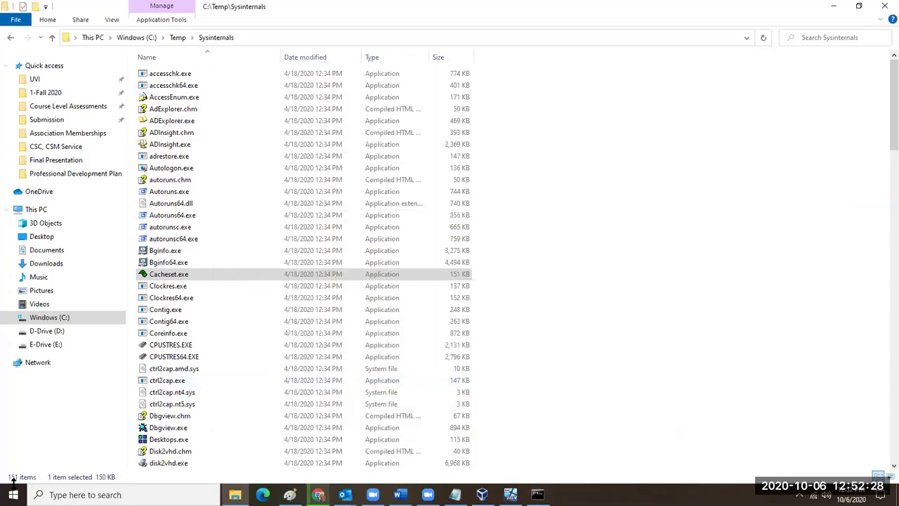
pyautogui.click(14, 494)
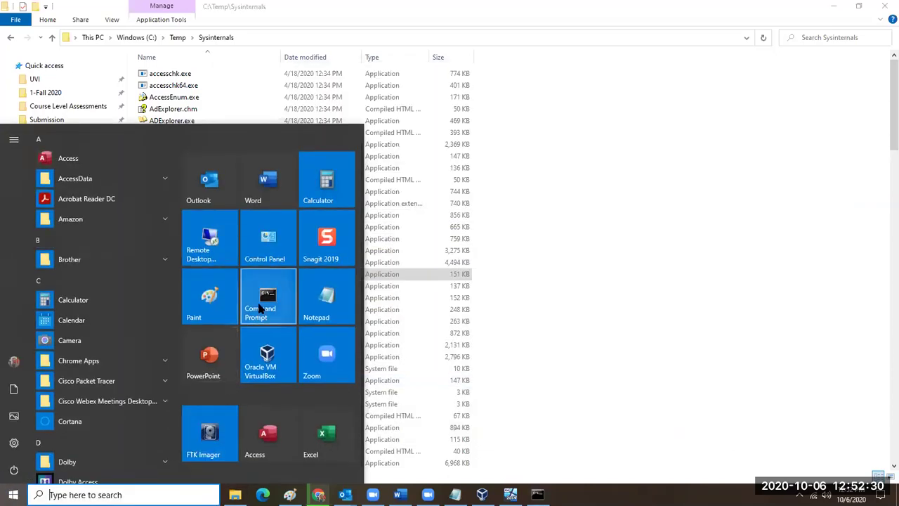
pyautogui.rightClick(259, 307)
pyautogui.moveTo(291, 352)
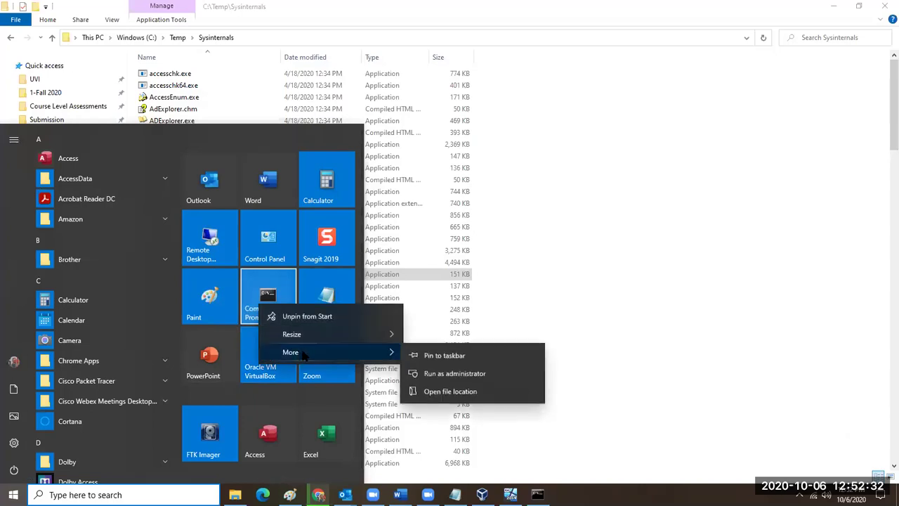
pyautogui.click(447, 374)
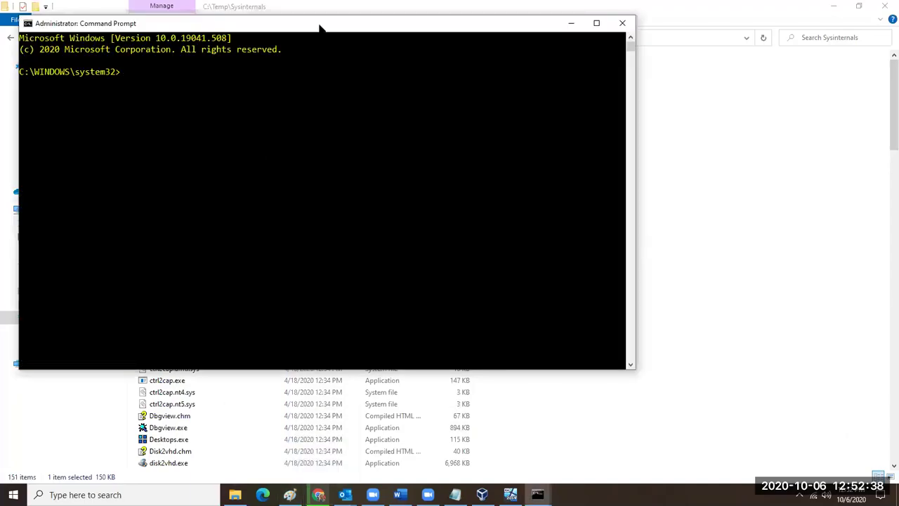
pyautogui.moveTo(322, 28); pyautogui.dragTo(362, 89)
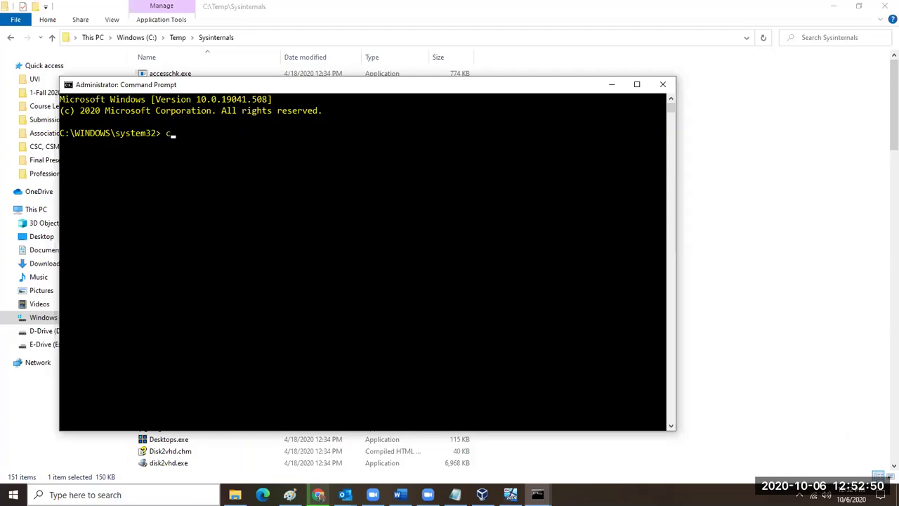
# Step: Go up one folder with cd .., return with cd system32, and highlight Windows in the C:\Windows prompt
pyautogui.write('cd ..')
pyautogui.press('Return')
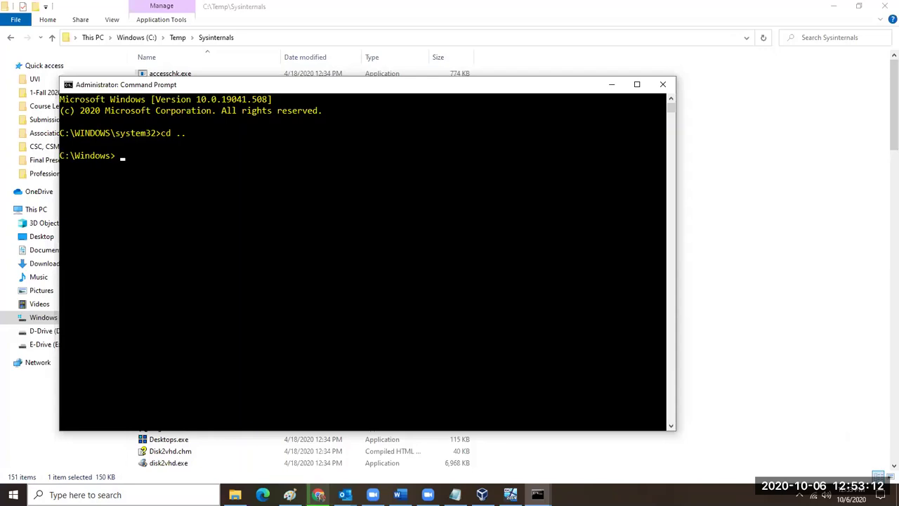
pyautogui.write('cd system32')
pyautogui.press('Return')
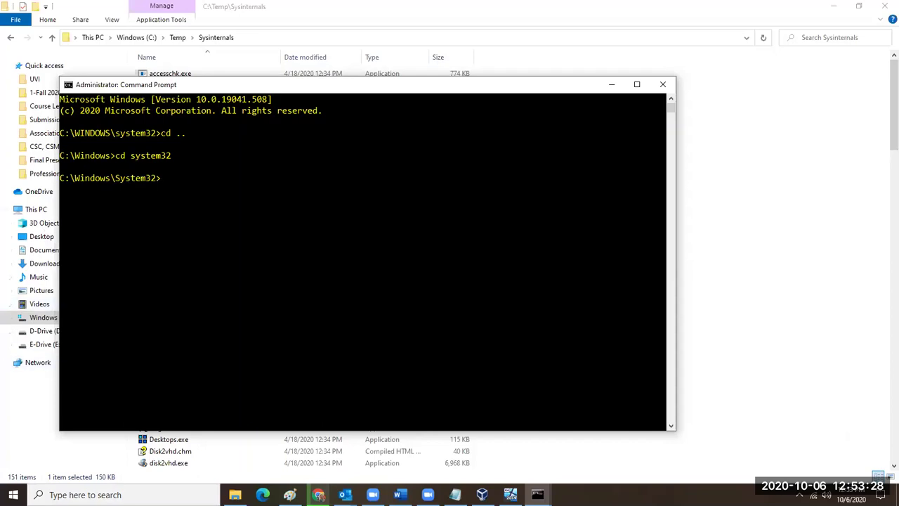
pyautogui.moveTo(75, 155); pyautogui.dragTo(110, 156)
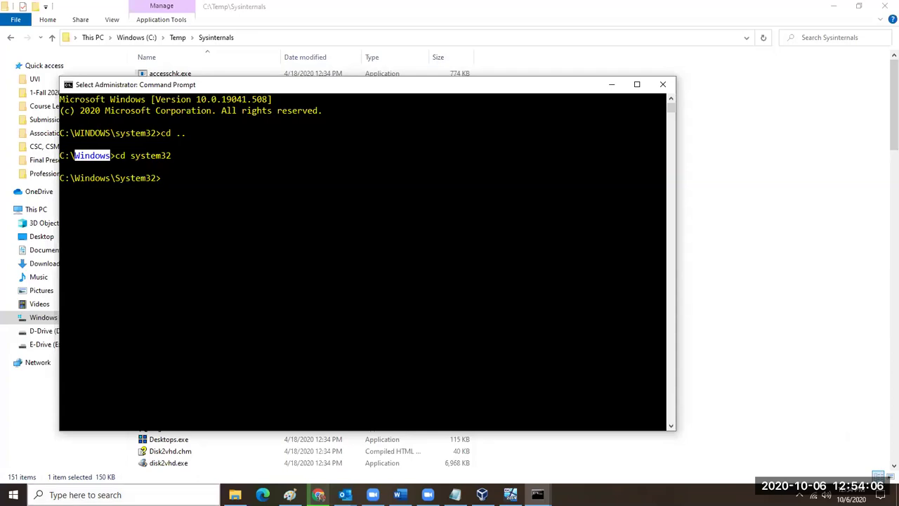
# Step: Change to the root of the C: drive with cd \ and try cd system32 from there
pyautogui.write('cd ')
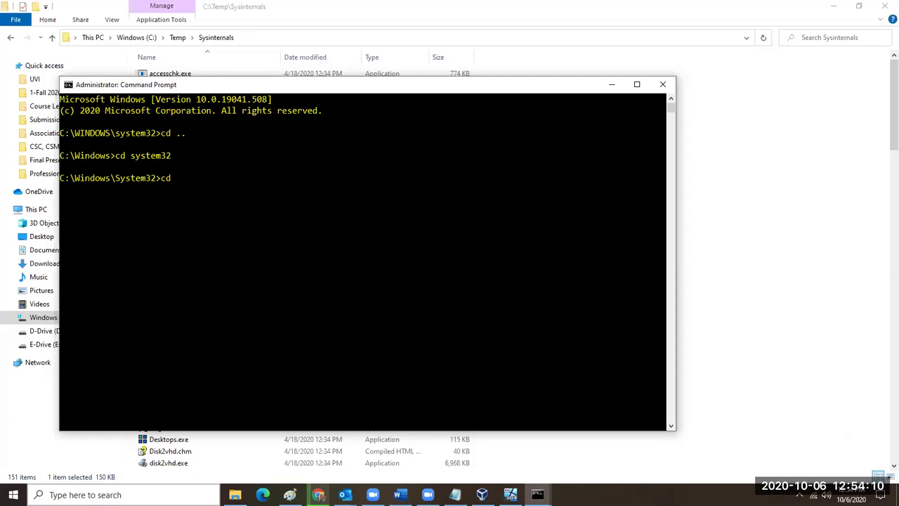
pyautogui.write('\\')
pyautogui.press('Return')
pyautogui.write('cd system32')
pyautogui.press('Return')
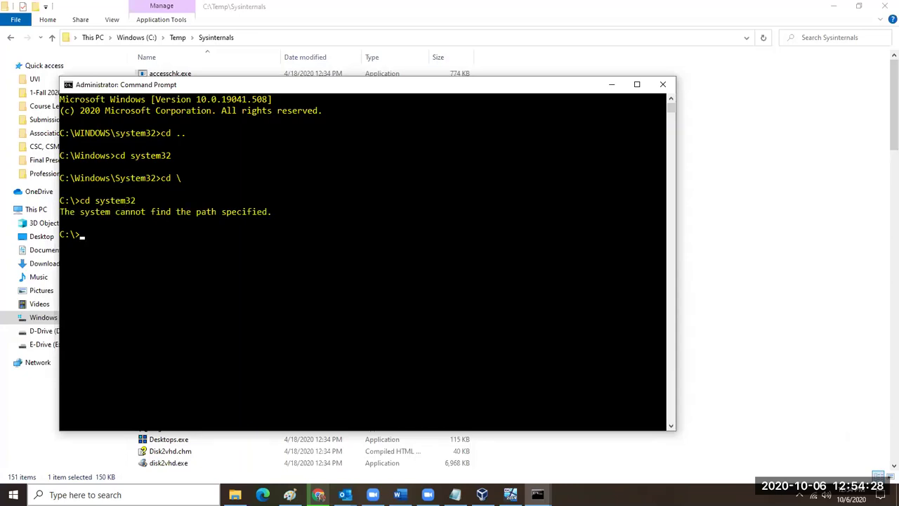
# Step: Try cd \system32 from the root, and change to the folder with the full path cd \Windows\system32
pyautogui.write('d \\system32')
pyautogui.press('Return')
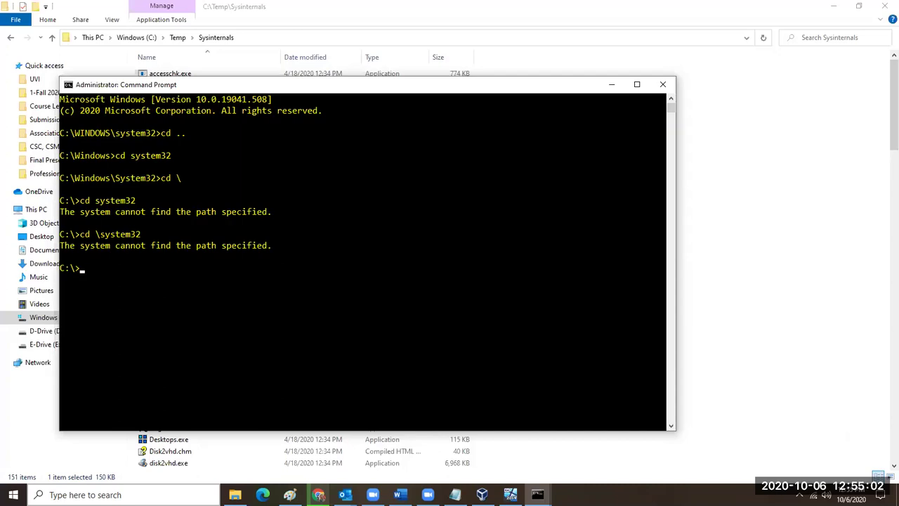
pyautogui.write('cd \\Windows\\system32')
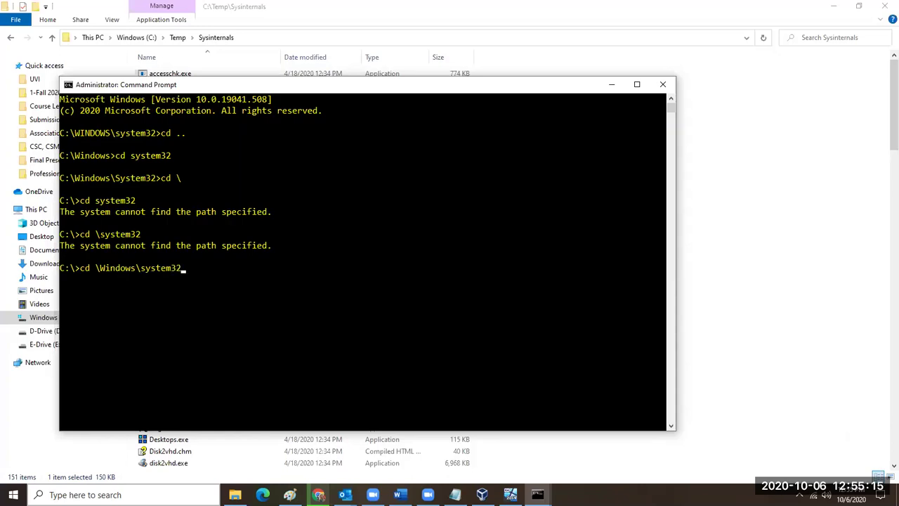
pyautogui.press('Return')
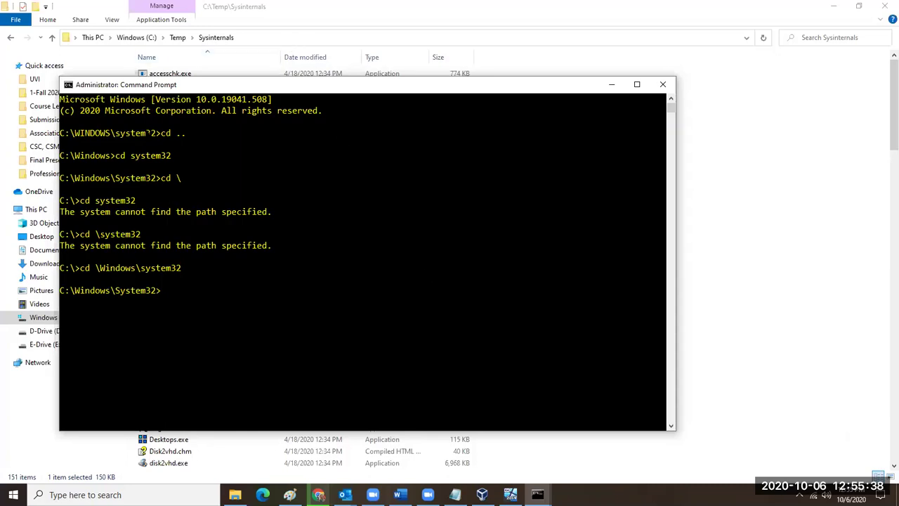
# Step: In File Explorer, open C:\Temp\nand2tetris\tools on the Windows (C:) drive and select the builtInChips folder
pyautogui.click(262, 39)
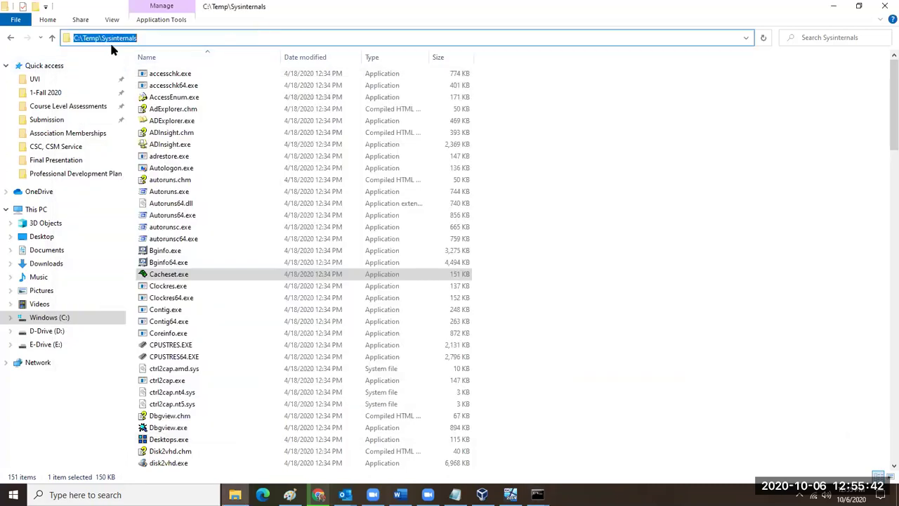
pyautogui.click(56, 321)
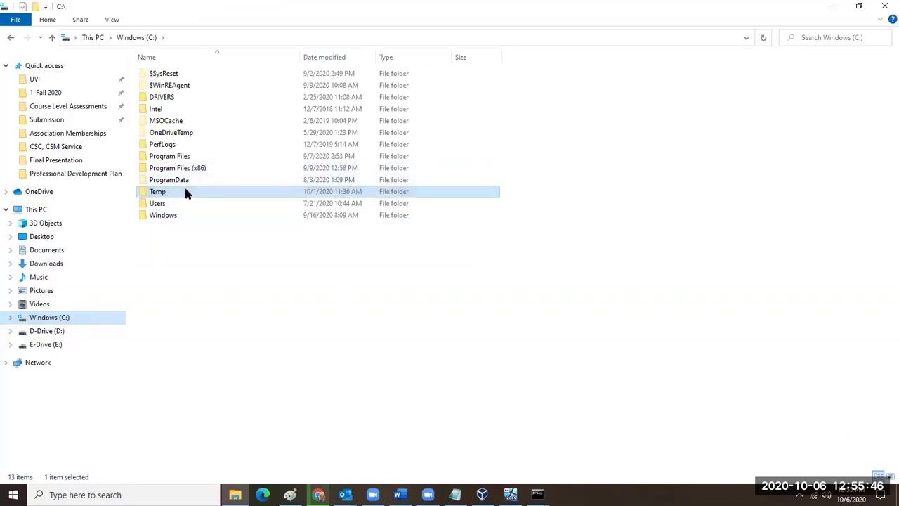
pyautogui.doubleClick(186, 190)
pyautogui.doubleClick(222, 74)
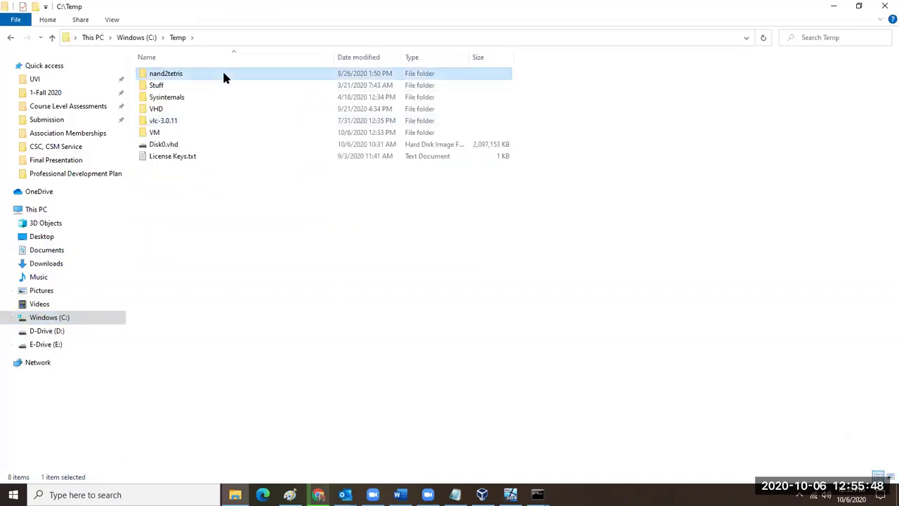
pyautogui.doubleClick(223, 84)
pyautogui.click(224, 85)
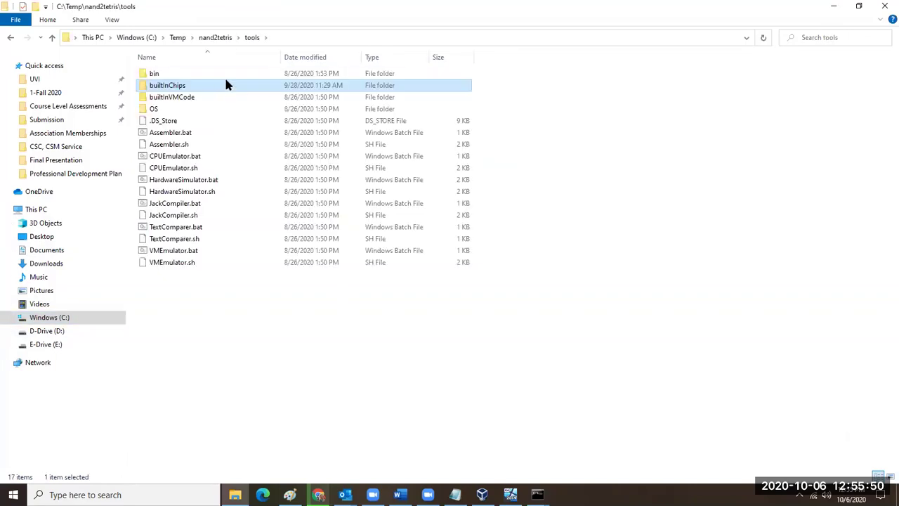
# Step: Switch to the second Command Prompt window and move it clear of File Explorer's navigation area
pyautogui.click(537, 495)
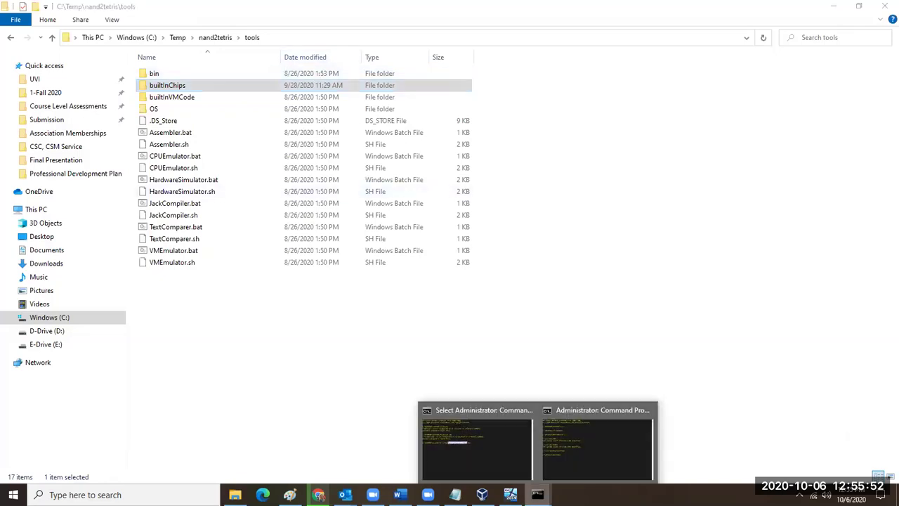
pyautogui.click(565, 450)
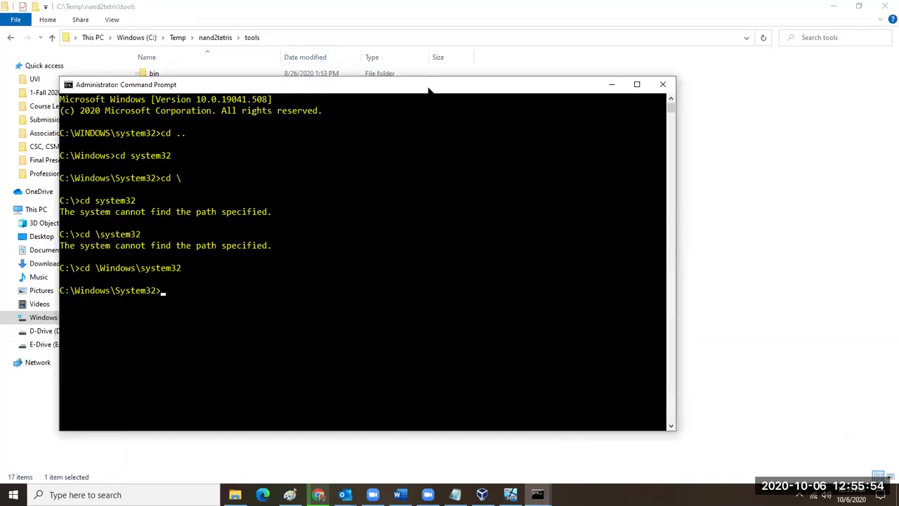
pyautogui.moveTo(489, 83); pyautogui.dragTo(546, 73)
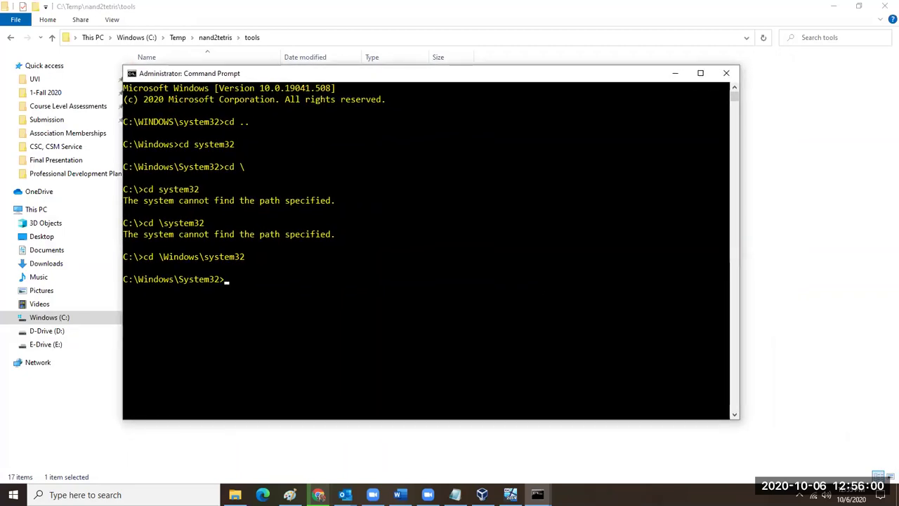
# Step: In File Explorer, copy the full path of the tools folder, C:\Temp\nand2tetris\tools
pyautogui.click(328, 36)
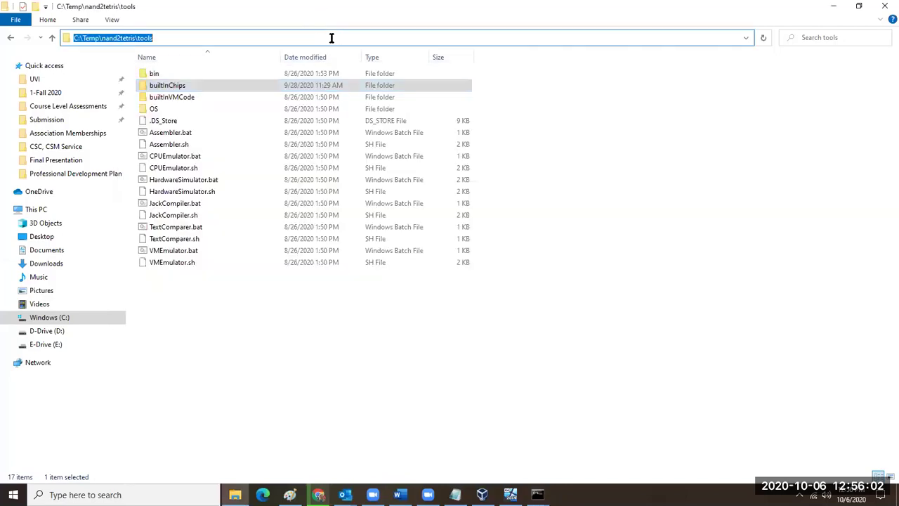
pyautogui.rightClick(128, 39)
pyautogui.click(117, 75)
# Step: Switch to the second Command Prompt window and change its directory to the copied path with cd C:\Temp\nand2tetris\tools
pyautogui.click(537, 494)
pyautogui.click(558, 455)
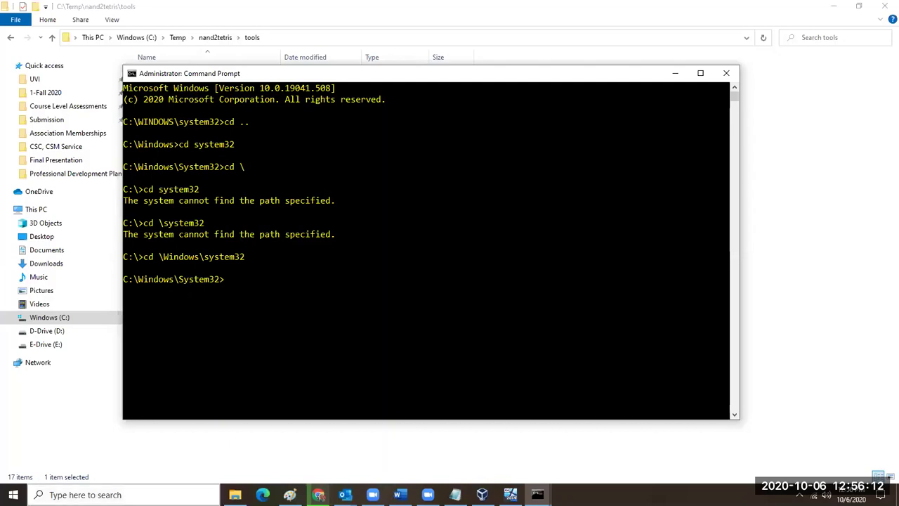
pyautogui.write('cd')
pyautogui.hotkey('ctrl', 'v')
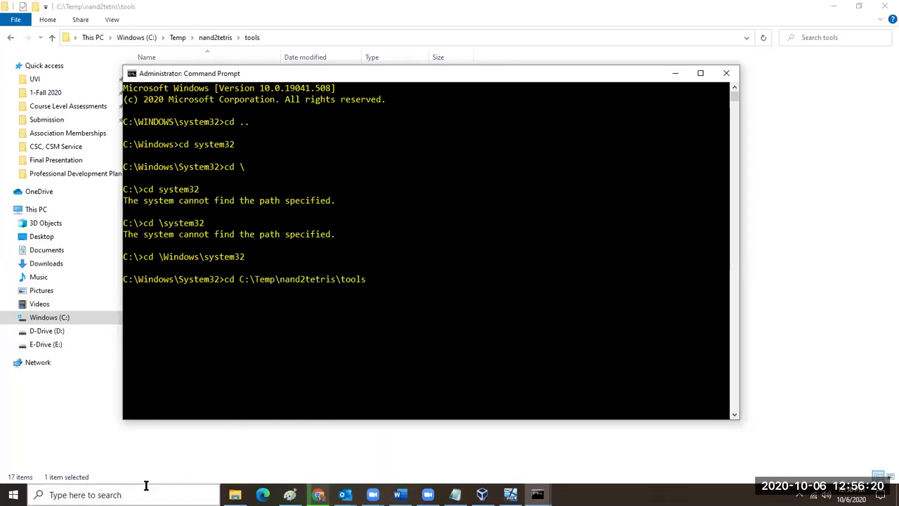
pyautogui.press('Return')
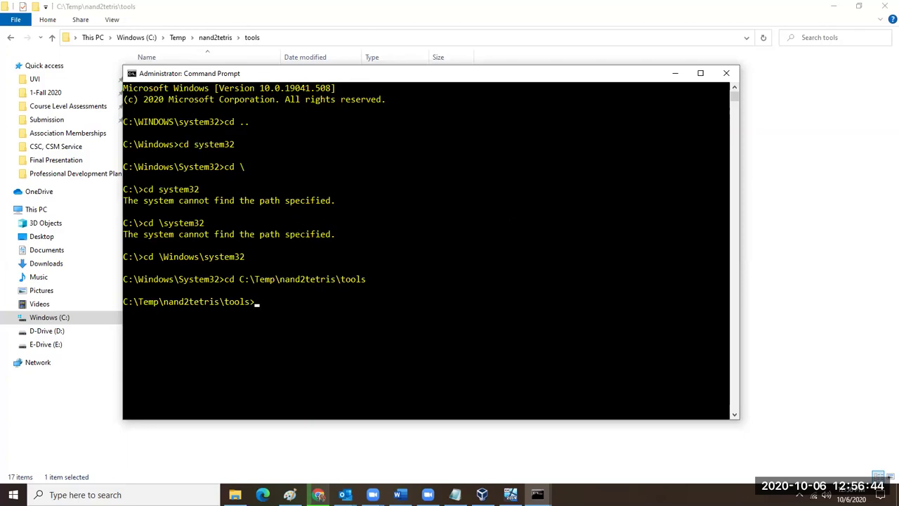
pyautogui.moveTo(511, 494)
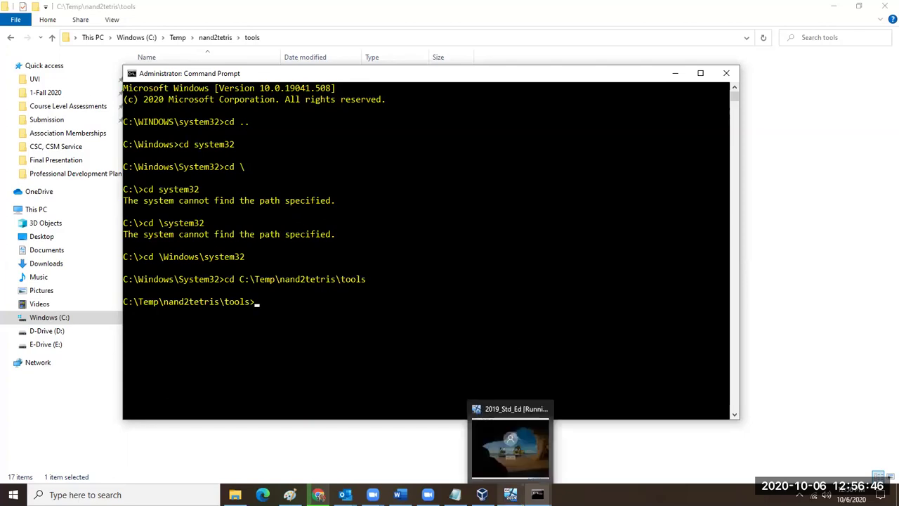